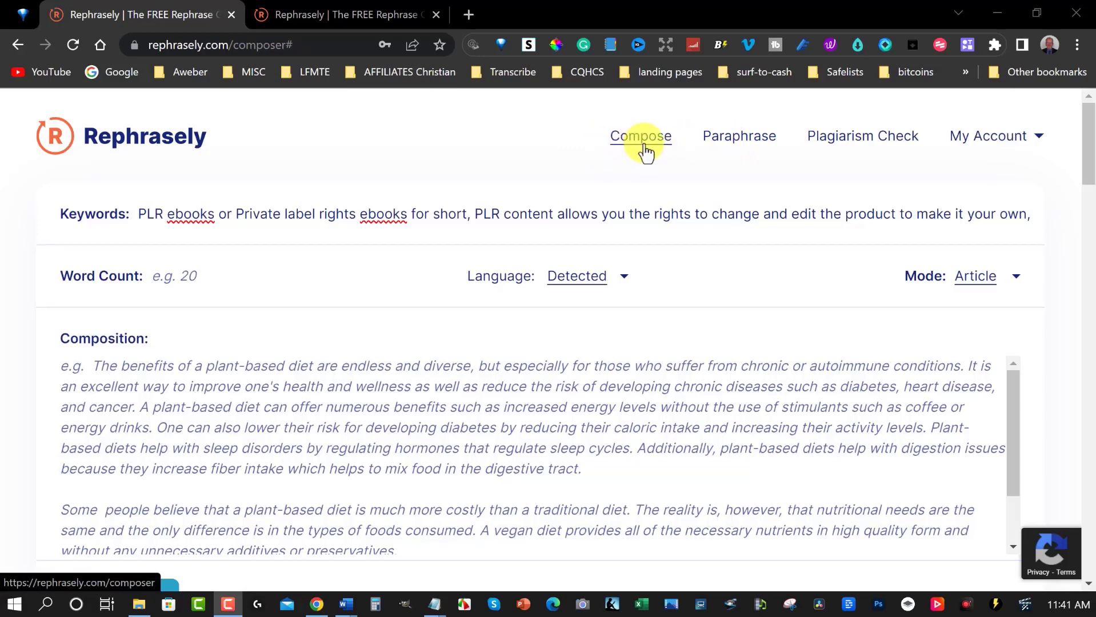
pyautogui.moveTo(140, 213); pyautogui.dragTo(1090, 225)
pyautogui.hotkey('ctrl', 'c')
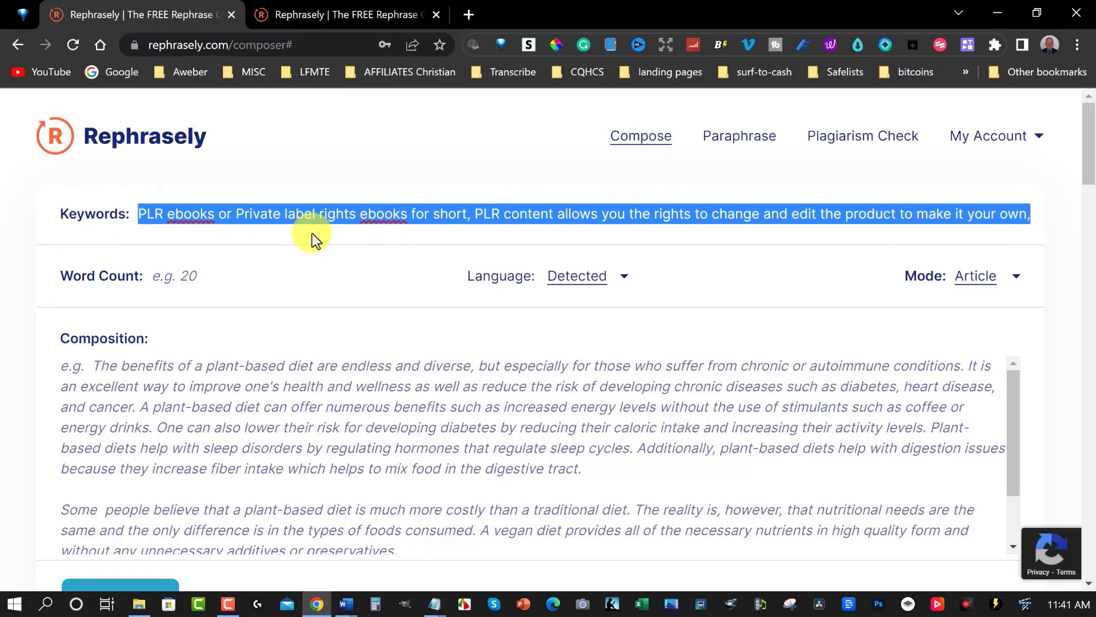
pyautogui.click(337, 239)
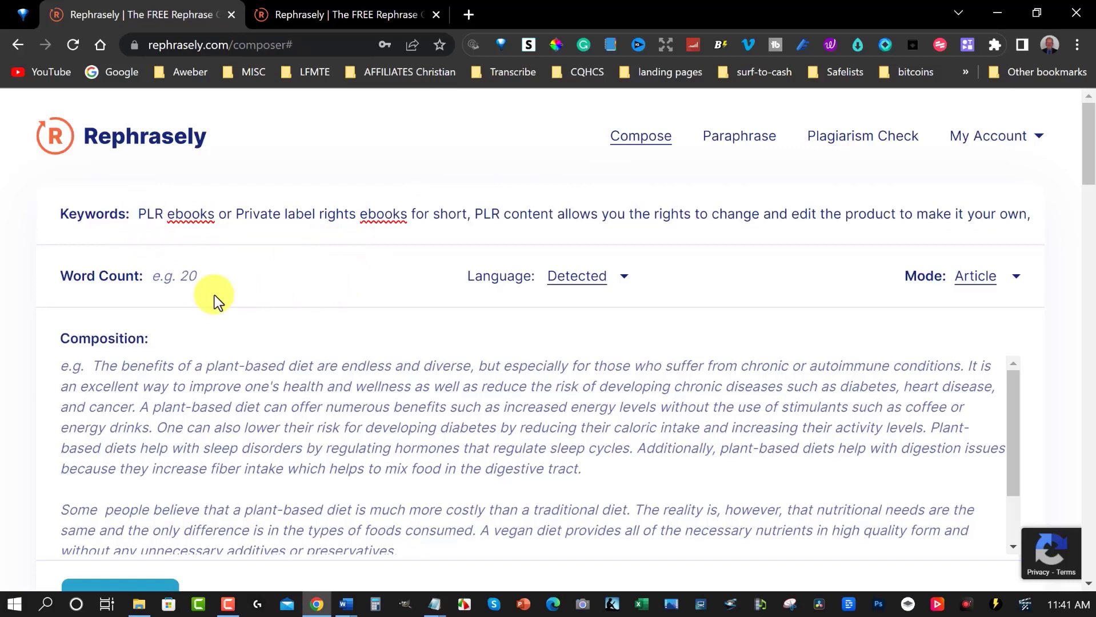
pyautogui.click(1018, 280)
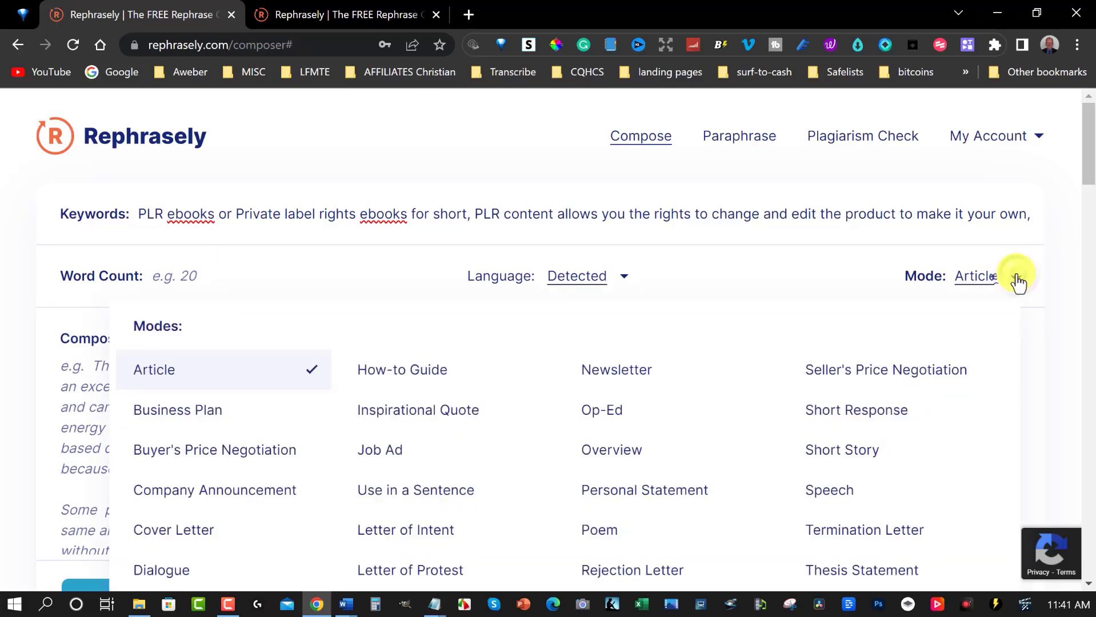
pyautogui.scroll(-3, 646, 283)
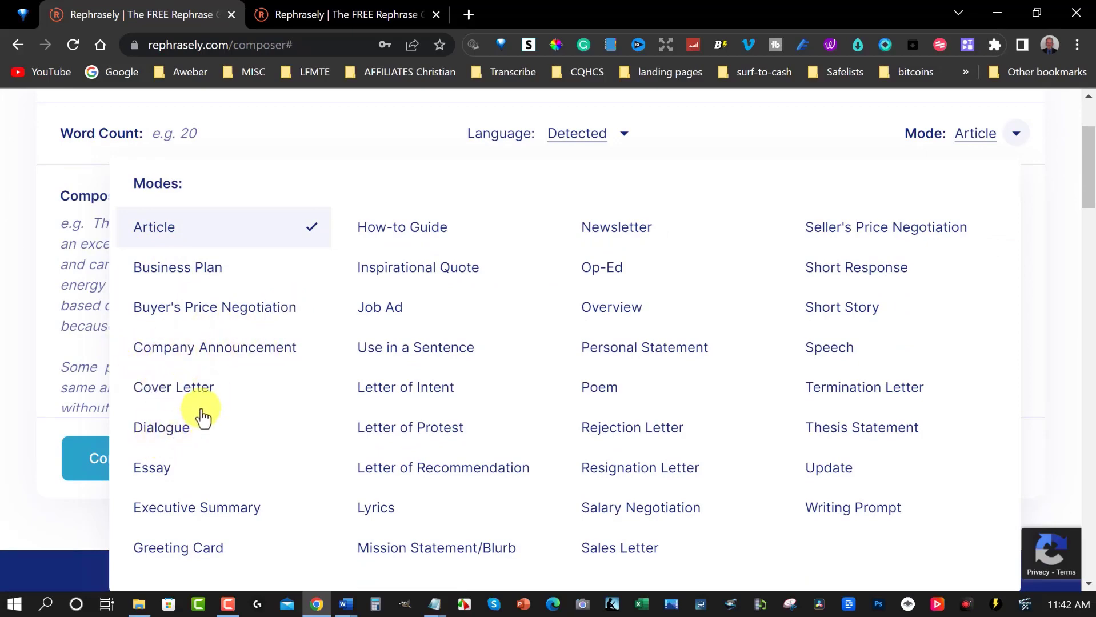
pyautogui.scroll(-3, 201, 416)
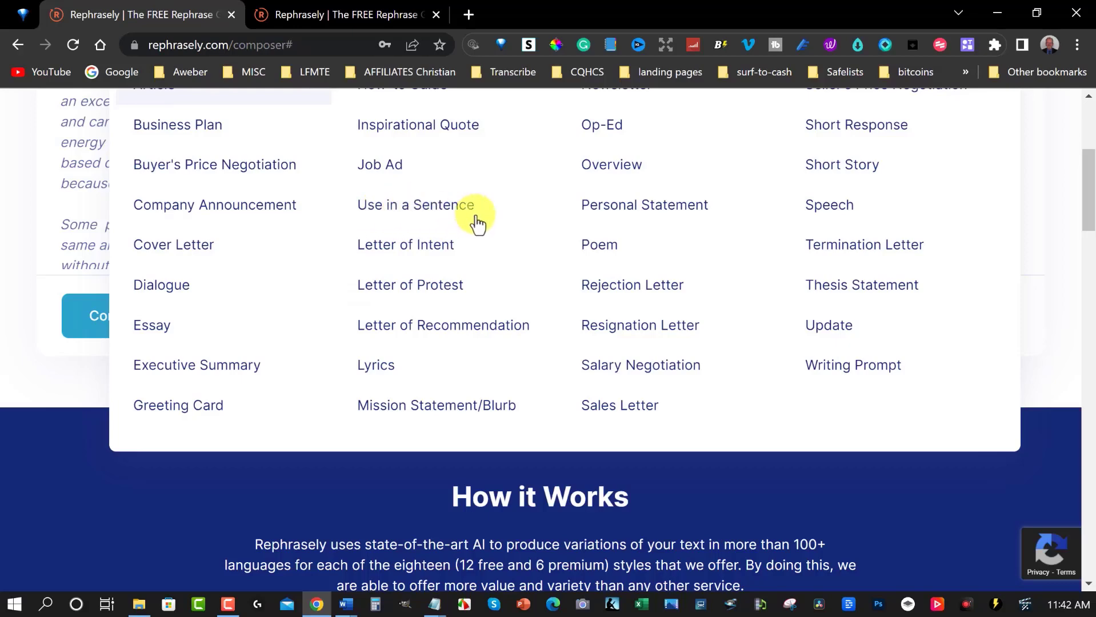
pyautogui.scroll(2, 433, 228)
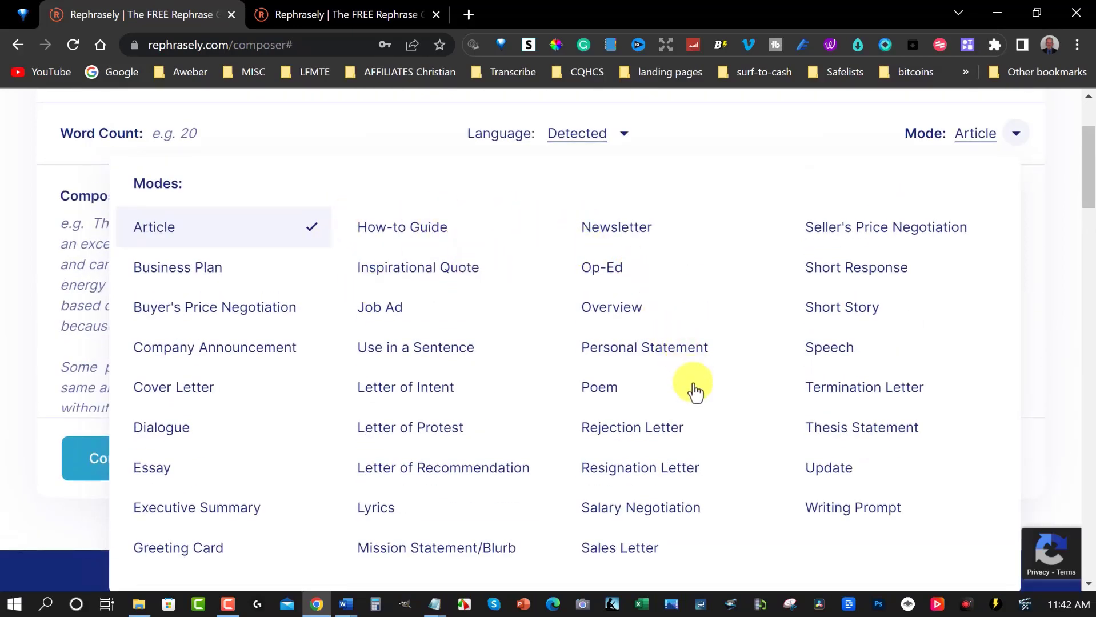
pyautogui.click(22, 130)
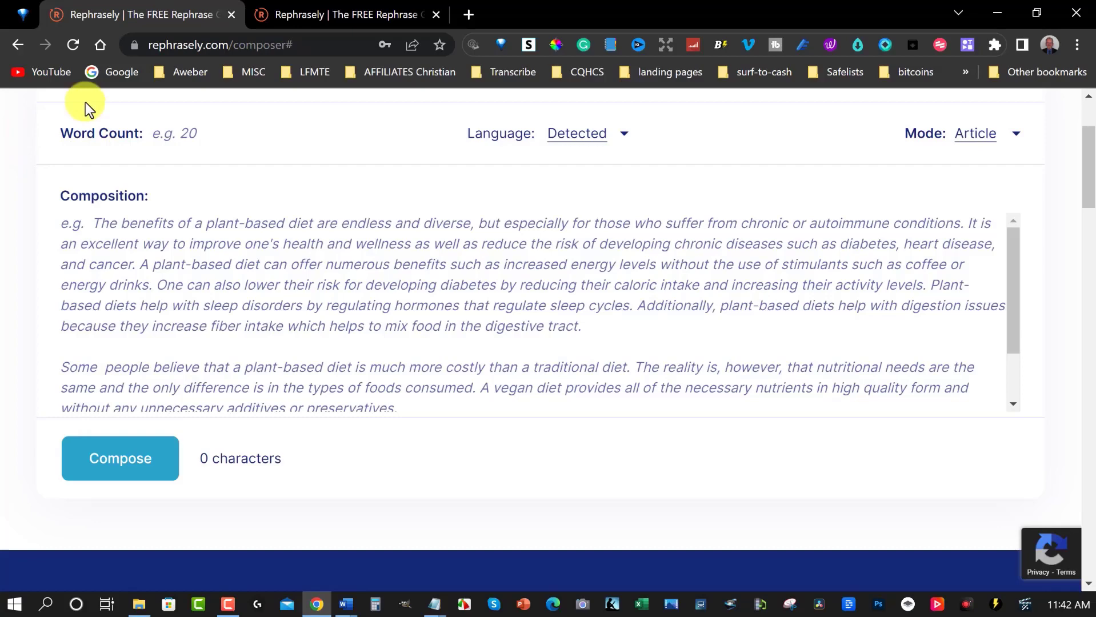
# Step: Review the premium trial plans, noting the 500 paragraphs/month limit versus unlimited generating, then return to the composer
pyautogui.hotkey('ctrl', 'Tab')
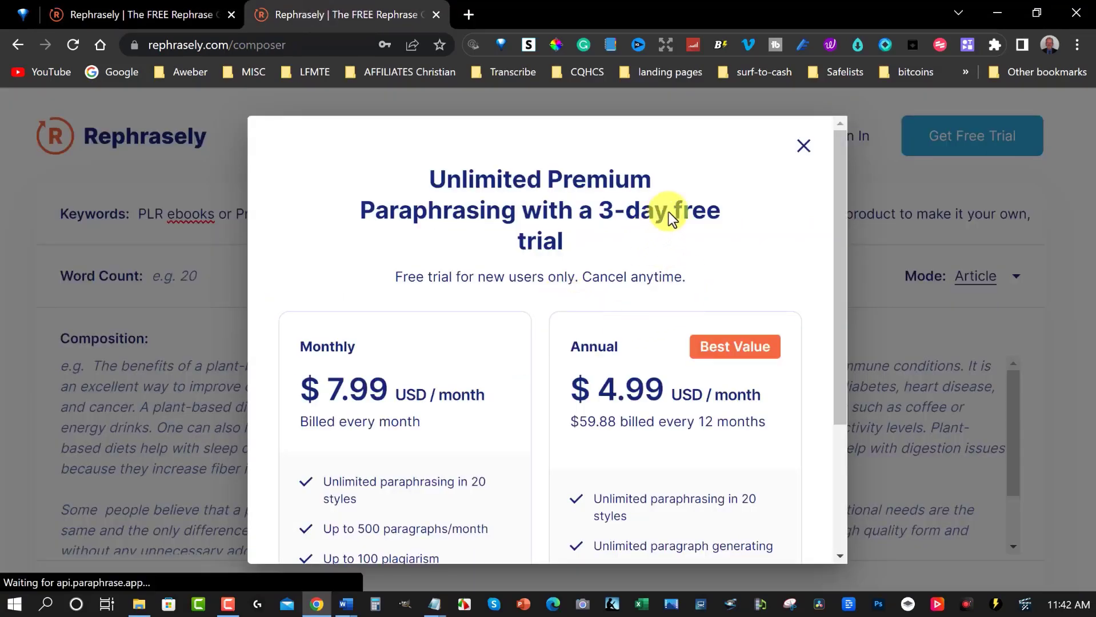
pyautogui.scroll(-3, 669, 213)
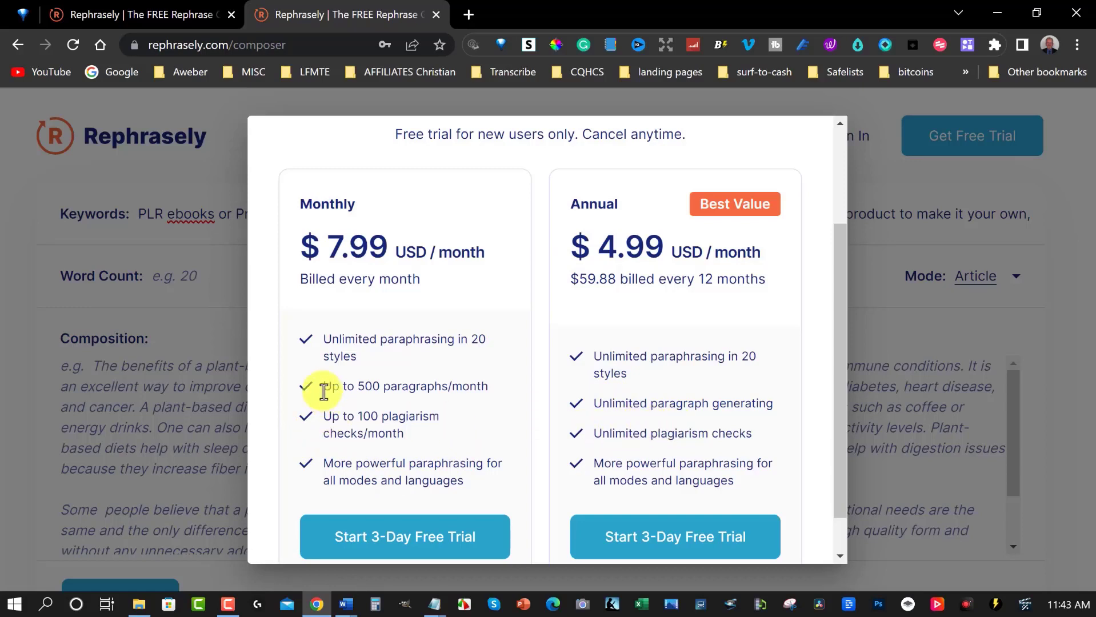
pyautogui.moveTo(326, 389); pyautogui.dragTo(485, 387)
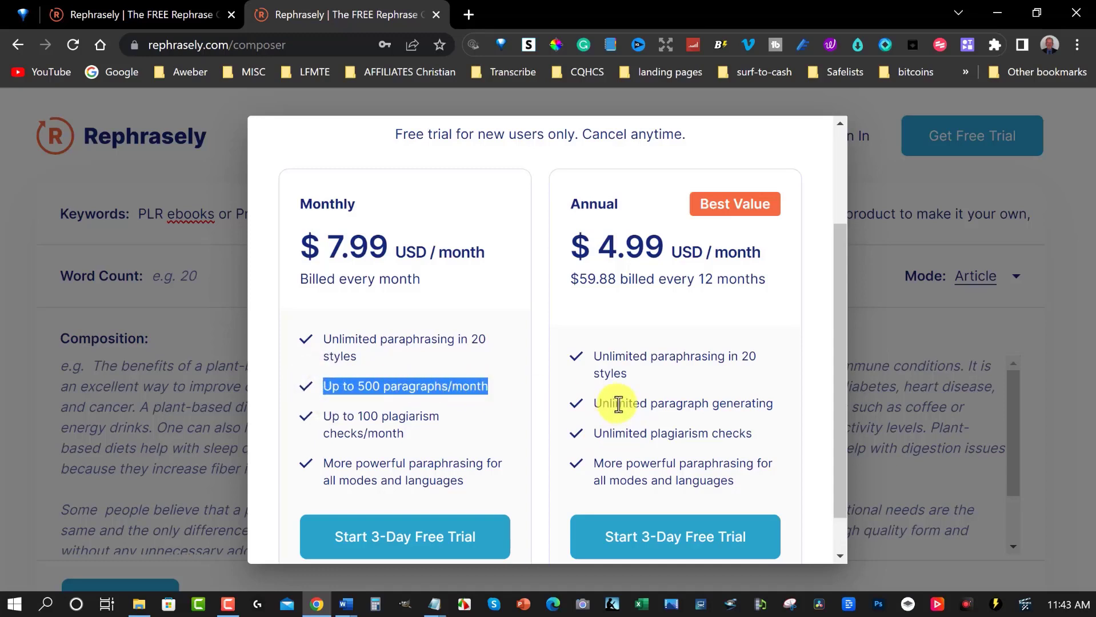
pyautogui.moveTo(596, 404); pyautogui.dragTo(780, 399)
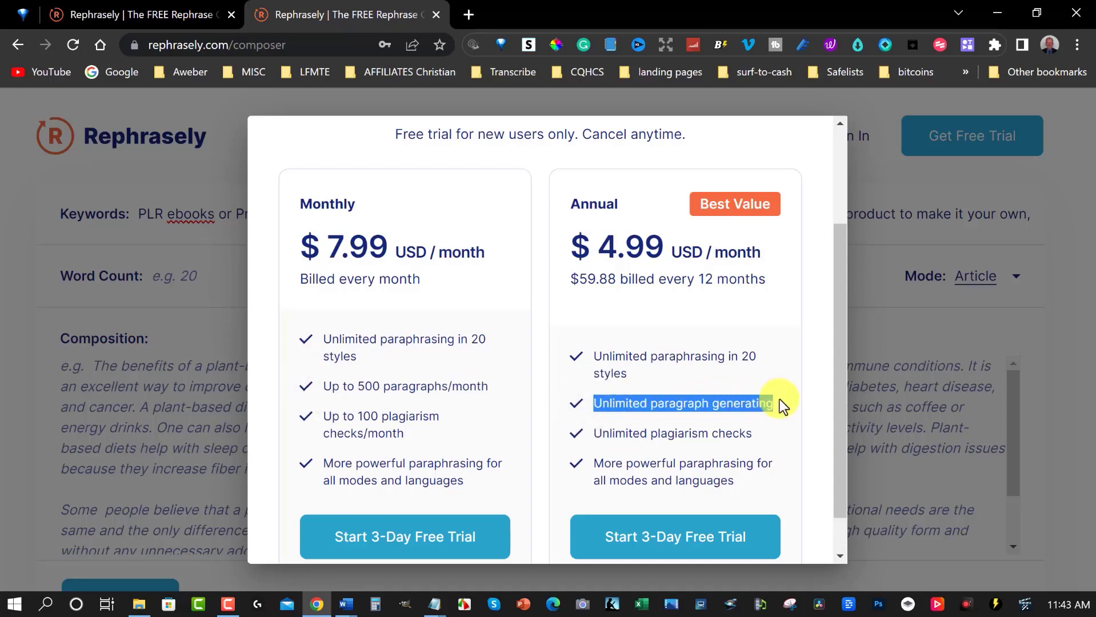
pyautogui.click(595, 404)
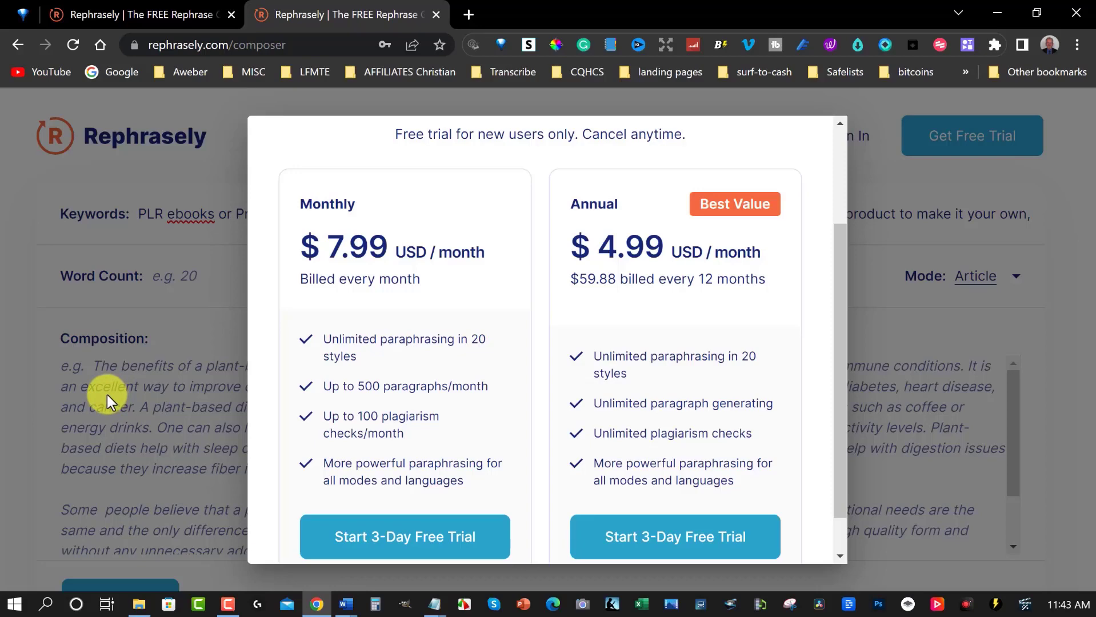
pyautogui.click(99, 12)
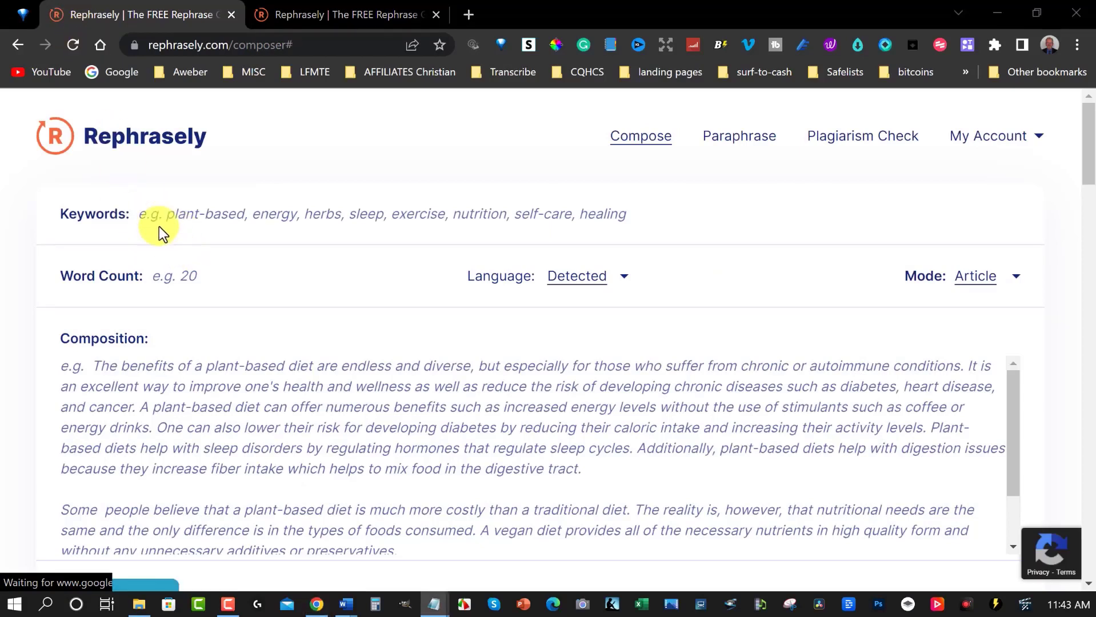
# Step: Paste the PLR ebooks description into Keywords and set Word Count to 500
pyautogui.click(141, 213)
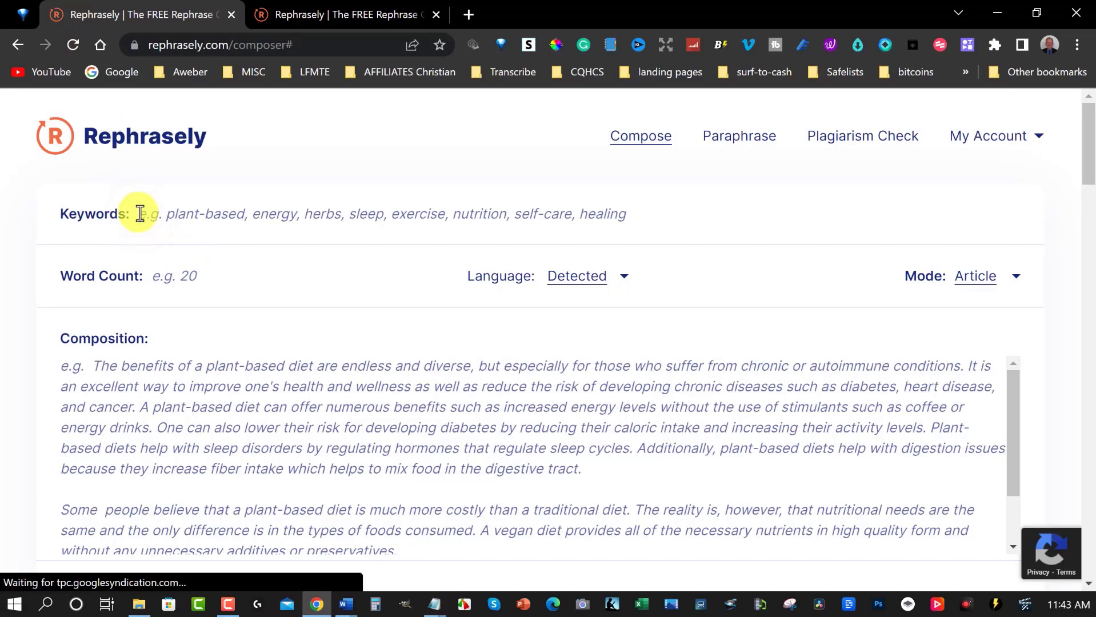
pyautogui.hotkey('ctrl', 'v')
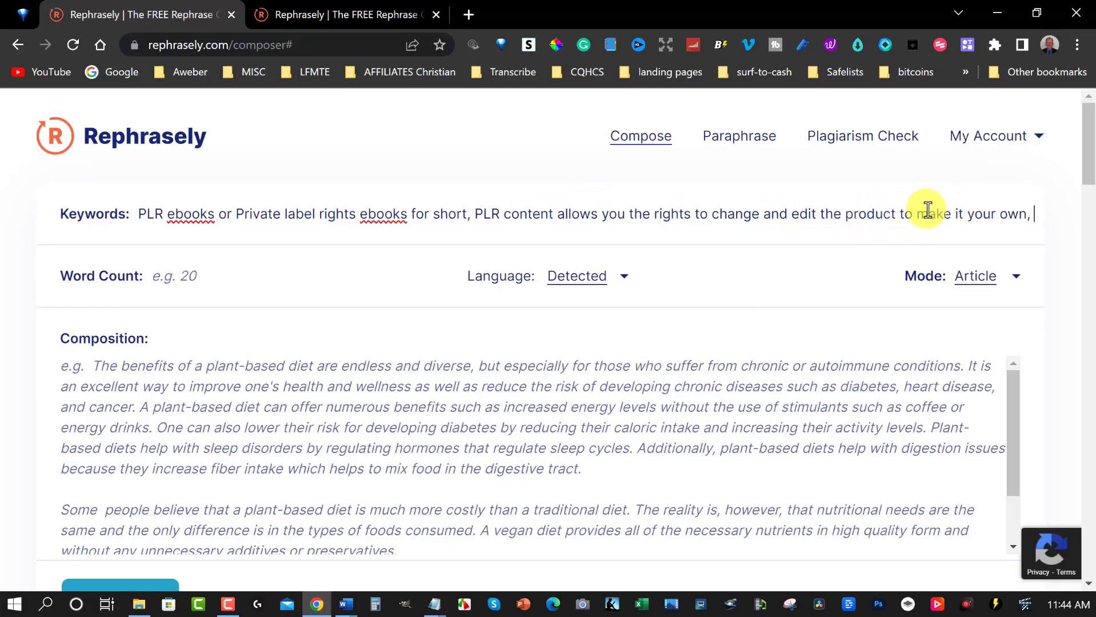
pyautogui.click(156, 276)
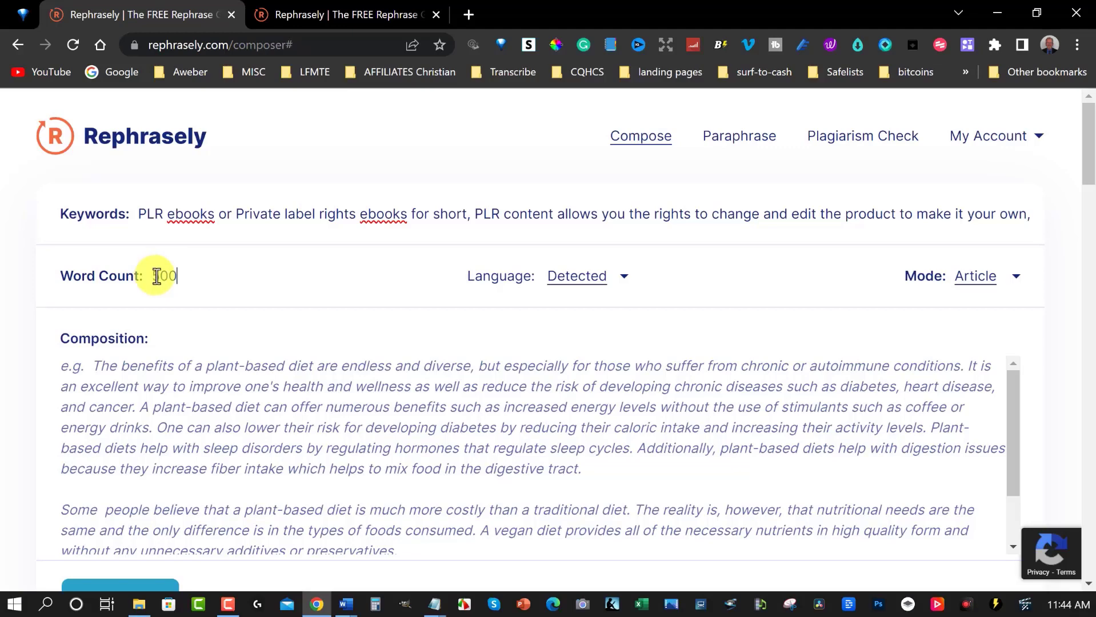
pyautogui.write('500')
pyautogui.scroll(-2, 119, 418)
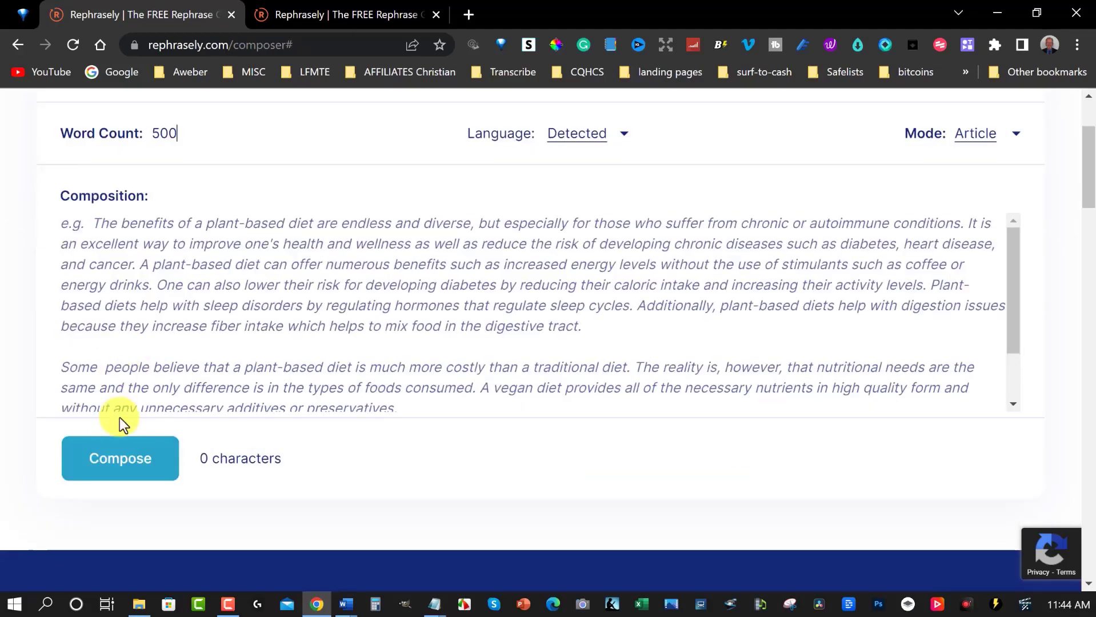
# Step: Compose the PLR ebooks article and scroll down to the generated 926-character text
pyautogui.click(121, 463)
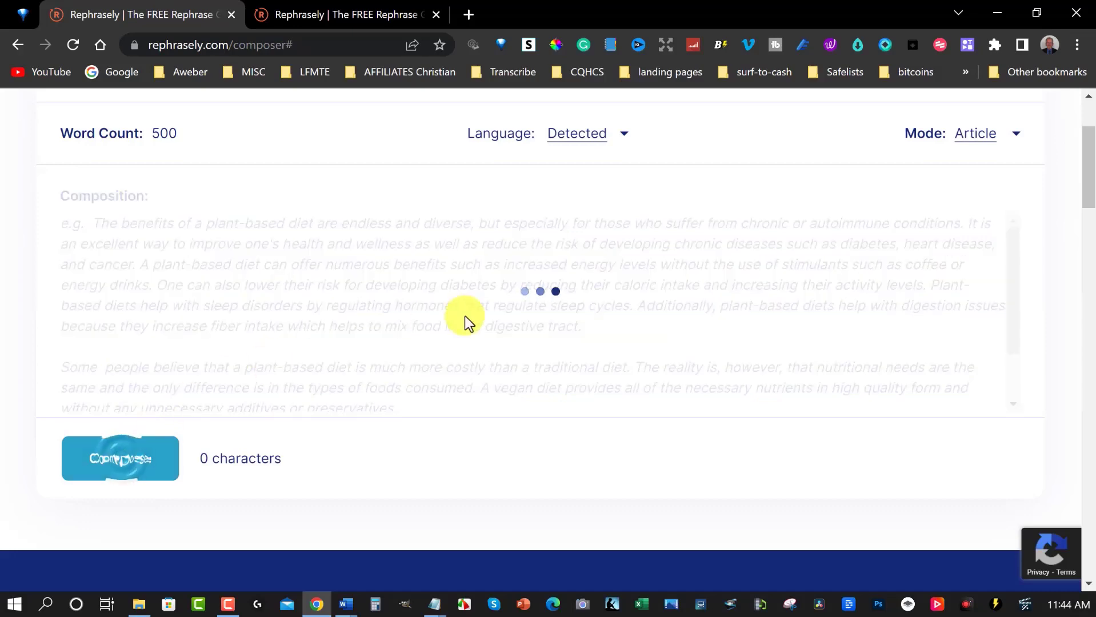
pyautogui.scroll(2, 394, 298)
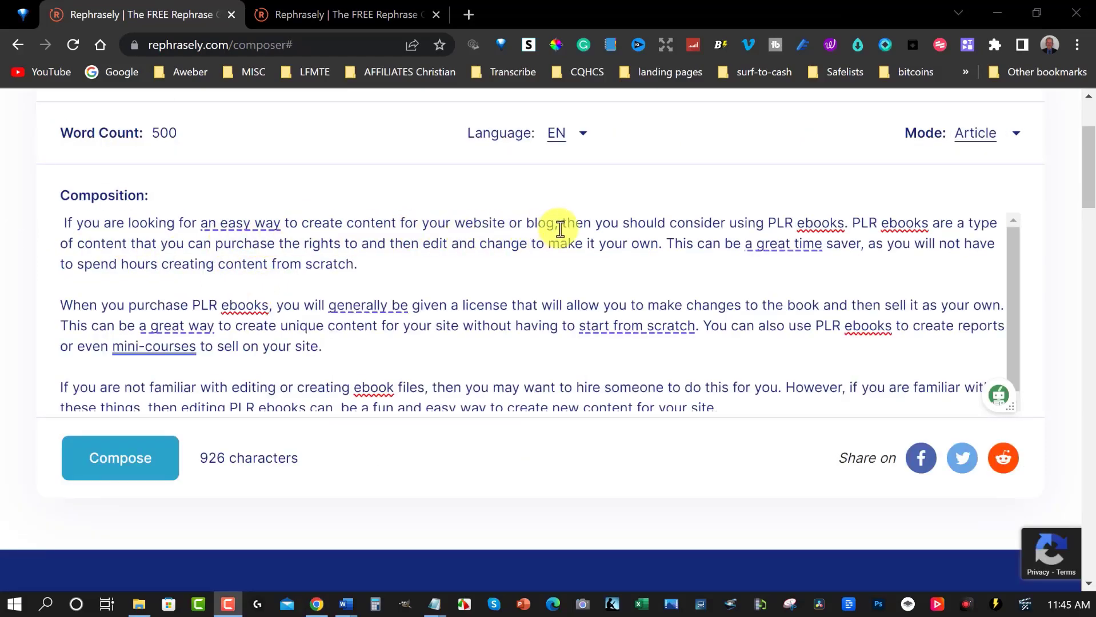
pyautogui.click(853, 227)
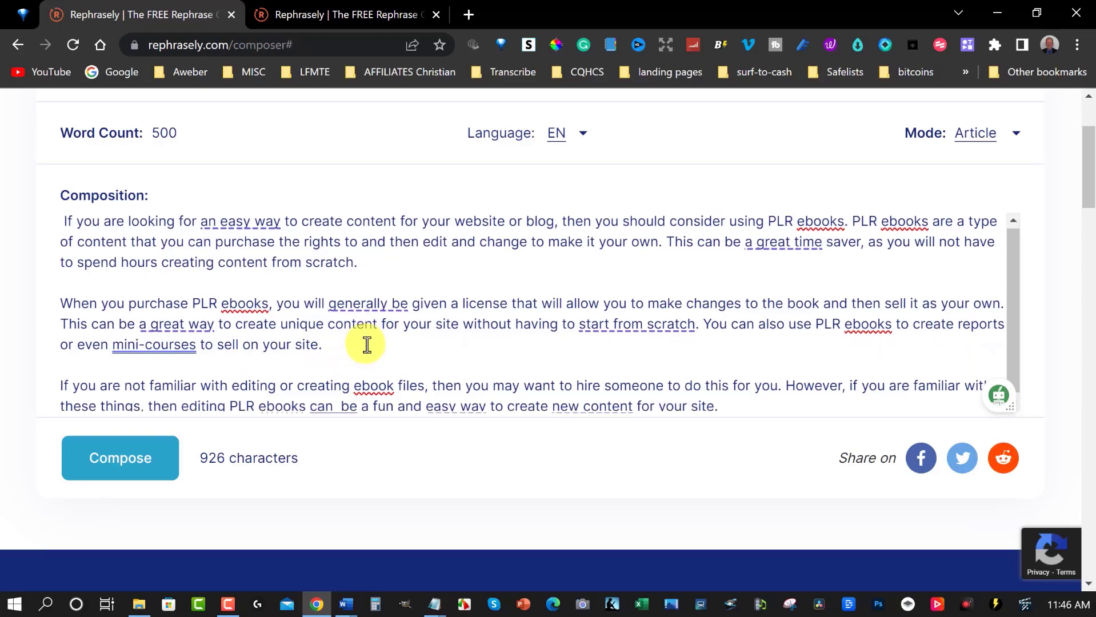
pyautogui.scroll(-3, 365, 342)
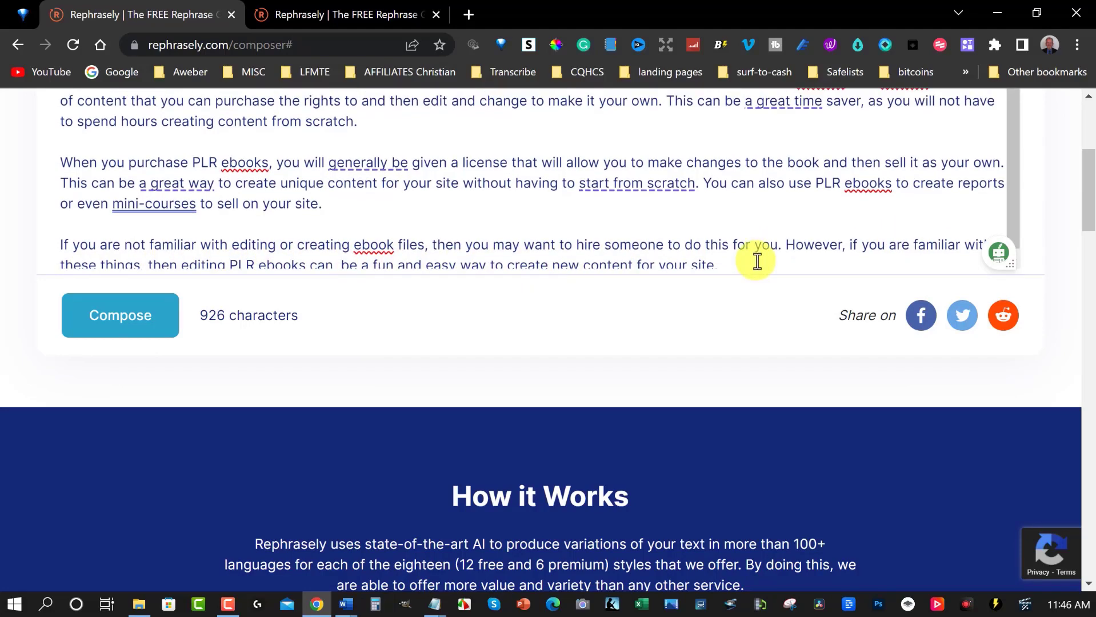
# Step: Select the entire 926-character composed article and copy it
pyautogui.scroll(3, 207, 457)
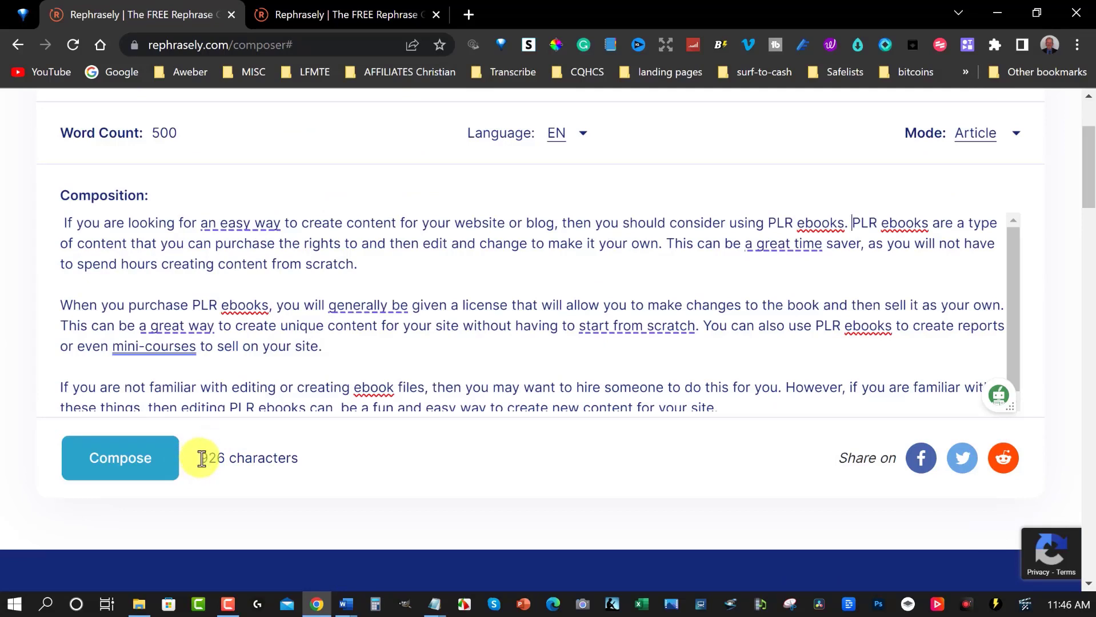
pyautogui.moveTo(201, 459); pyautogui.dragTo(225, 459)
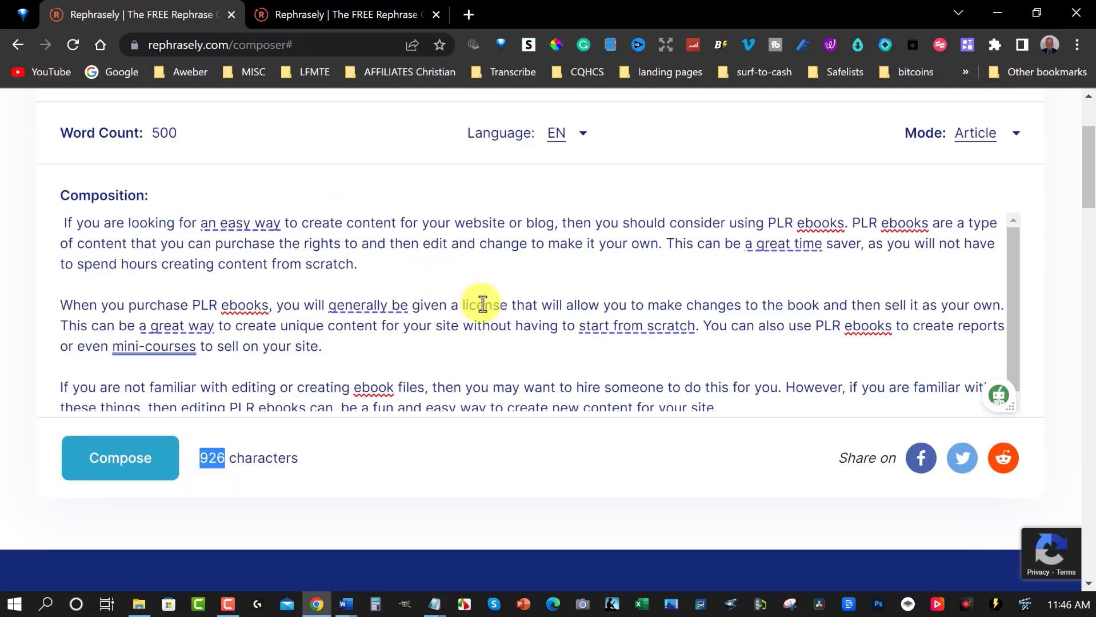
pyautogui.scroll(-1, 482, 303)
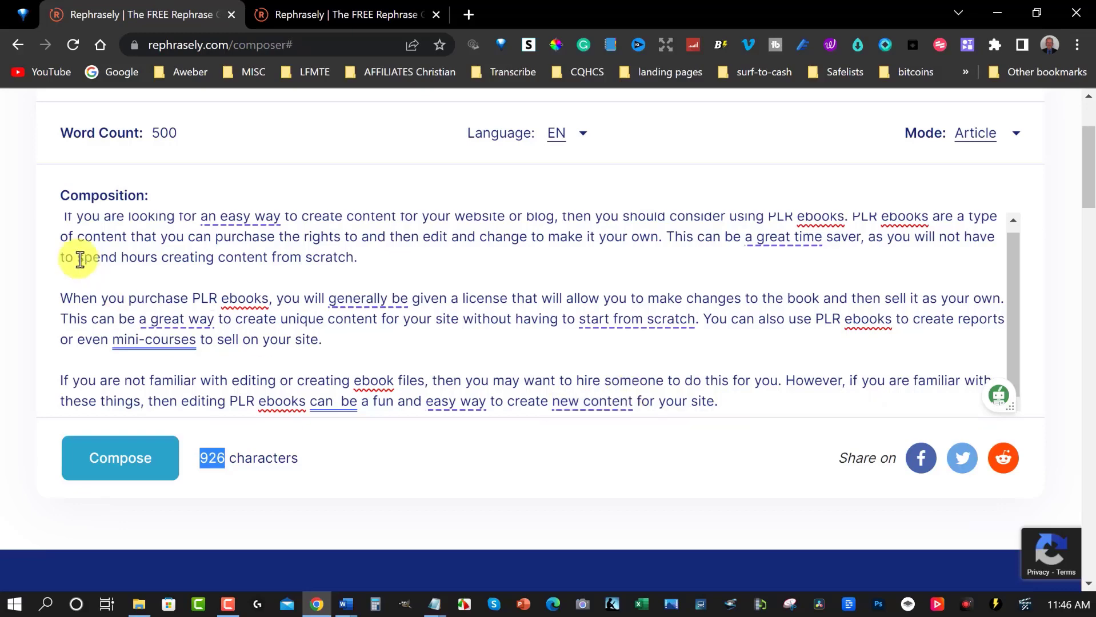
pyautogui.scroll(1, 135, 287)
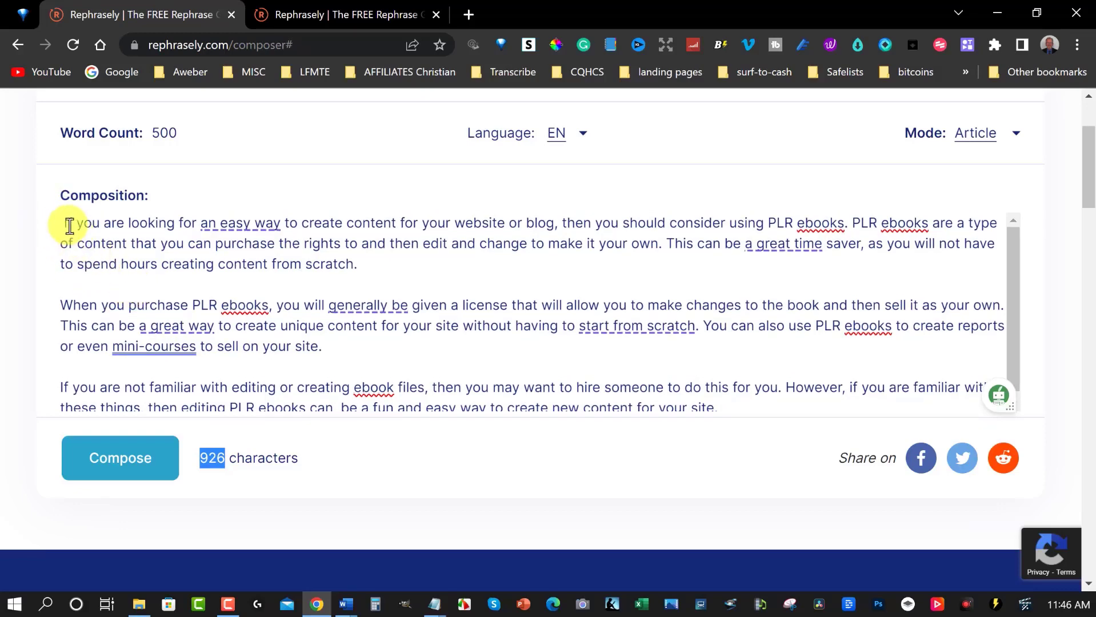
pyautogui.moveTo(63, 223); pyautogui.dragTo(83, 223)
pyautogui.hotkey('ctrl', 'a')
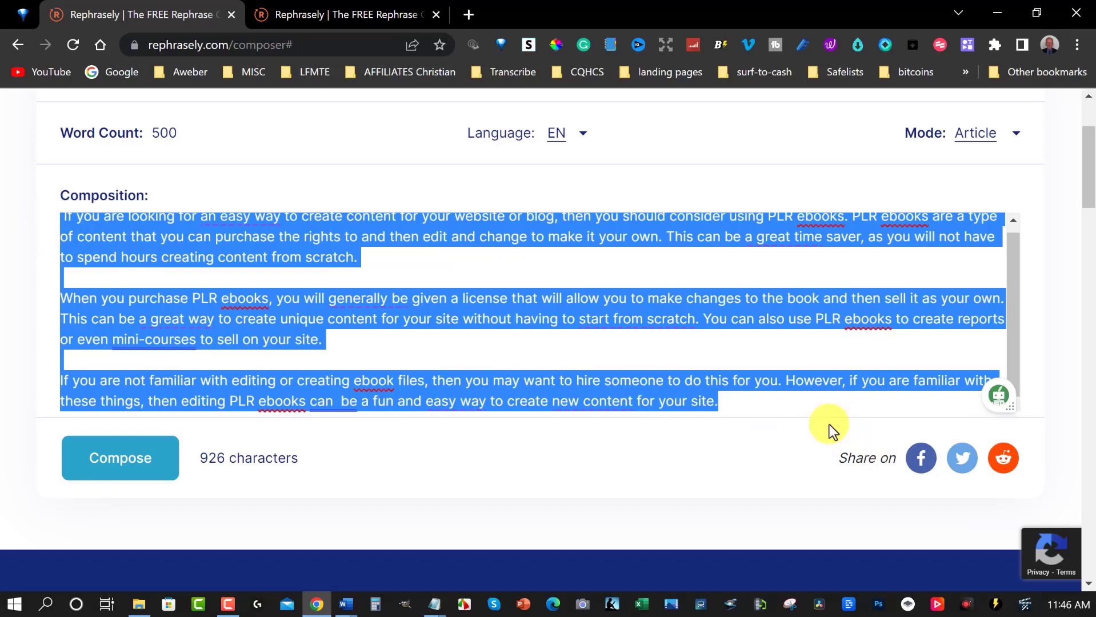
pyautogui.rightClick(303, 311)
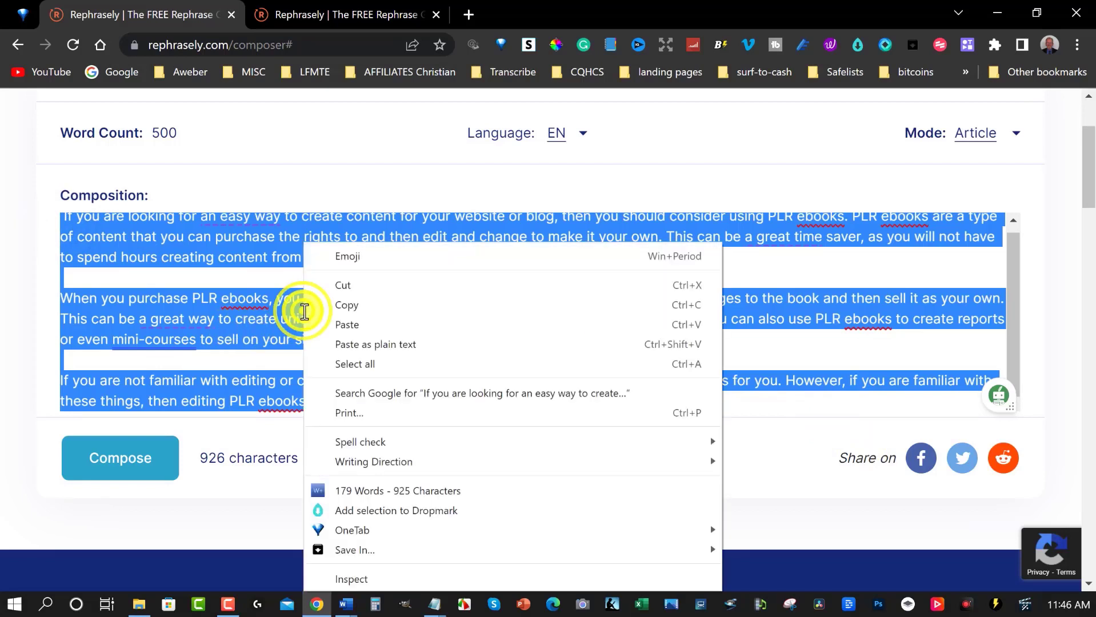
pyautogui.click(350, 306)
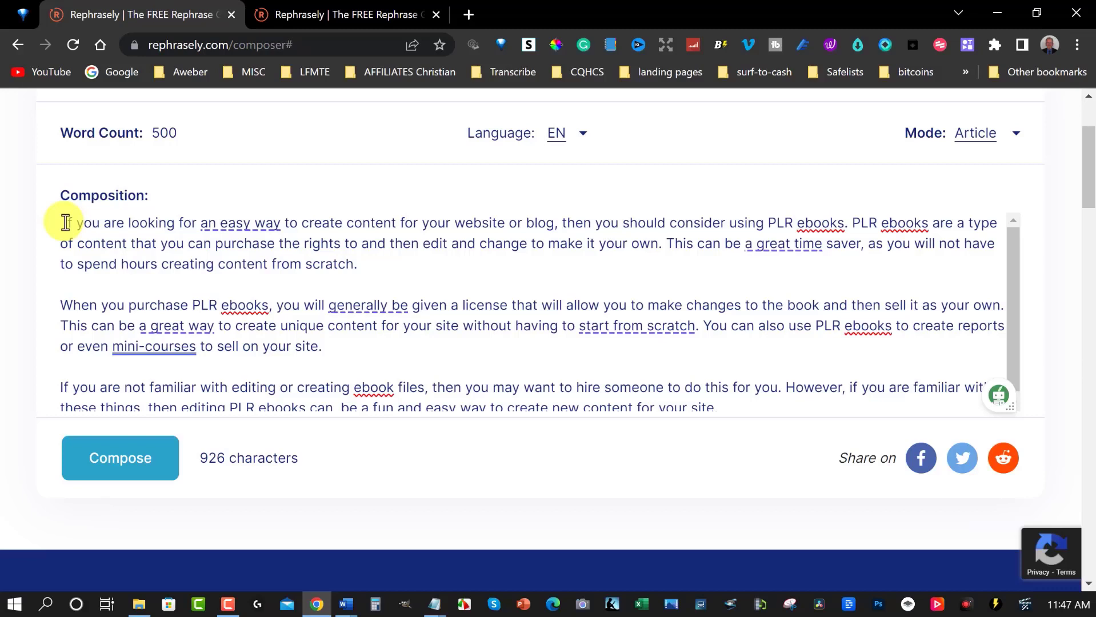
# Step: View and dismiss the writing suggestion for "an easy way", then scroll back to the top
pyautogui.scroll(-1, 402, 257)
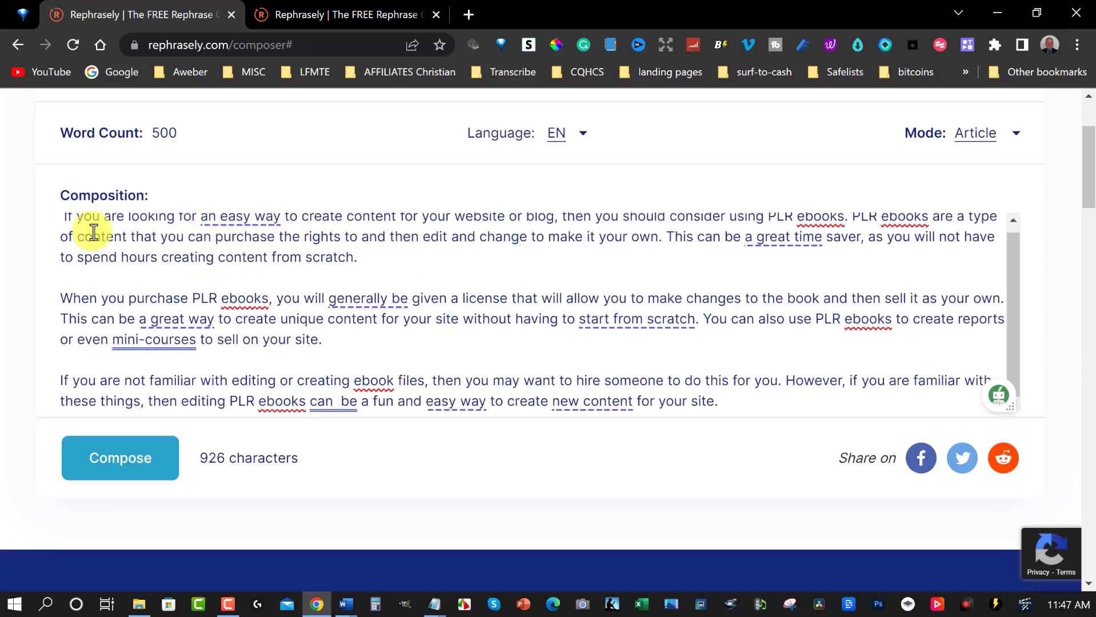
pyautogui.scroll(1, 372, 269)
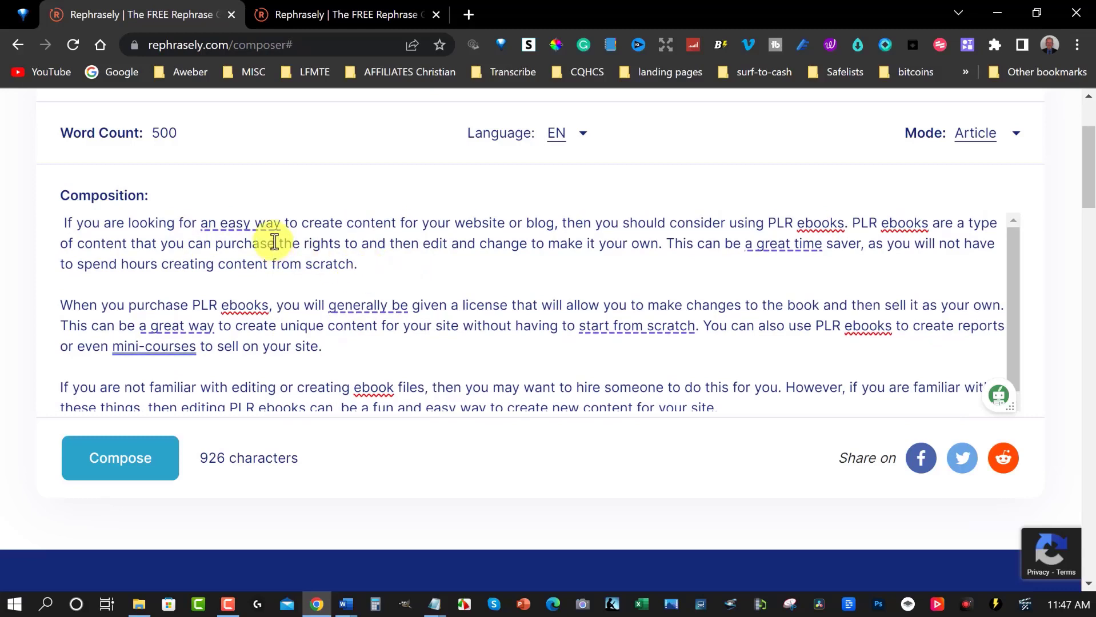
pyautogui.click(274, 223)
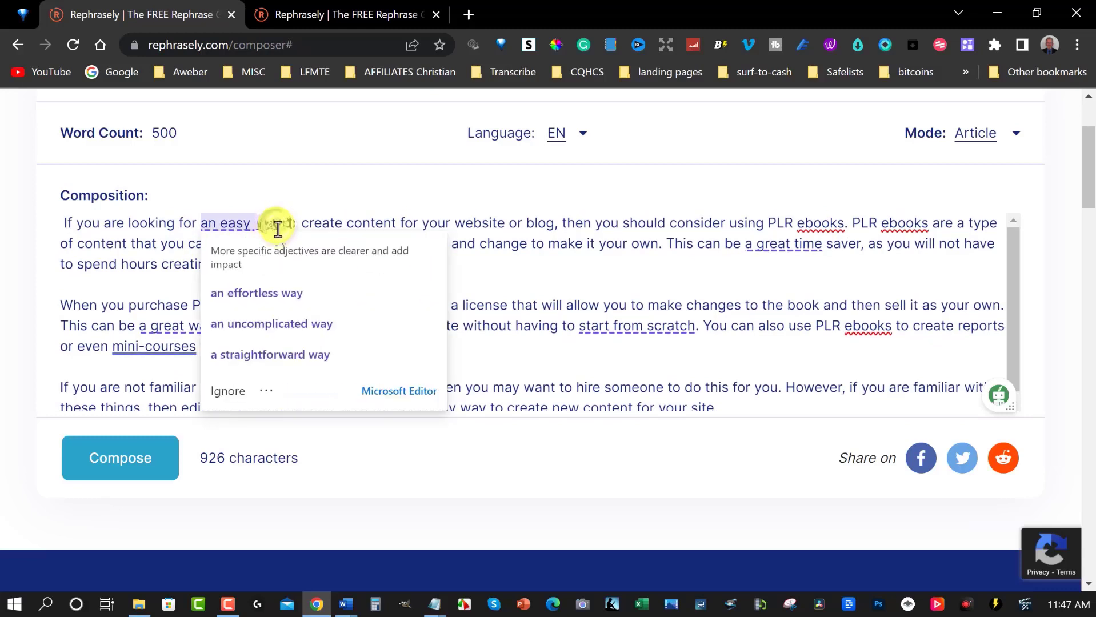
pyautogui.click(672, 330)
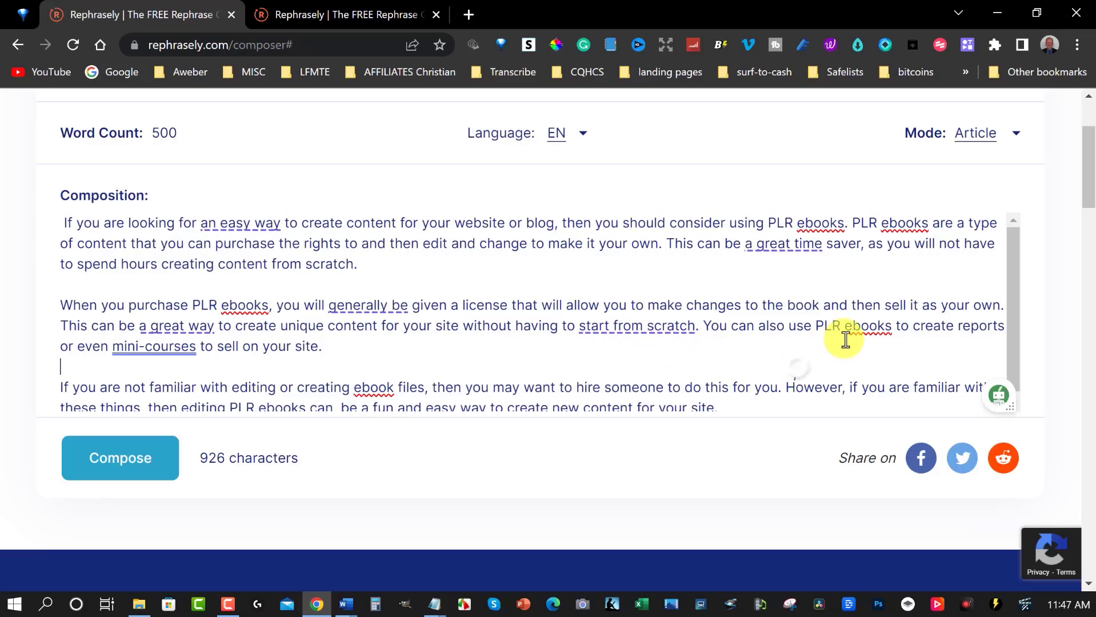
pyautogui.scroll(-3, 393, 300)
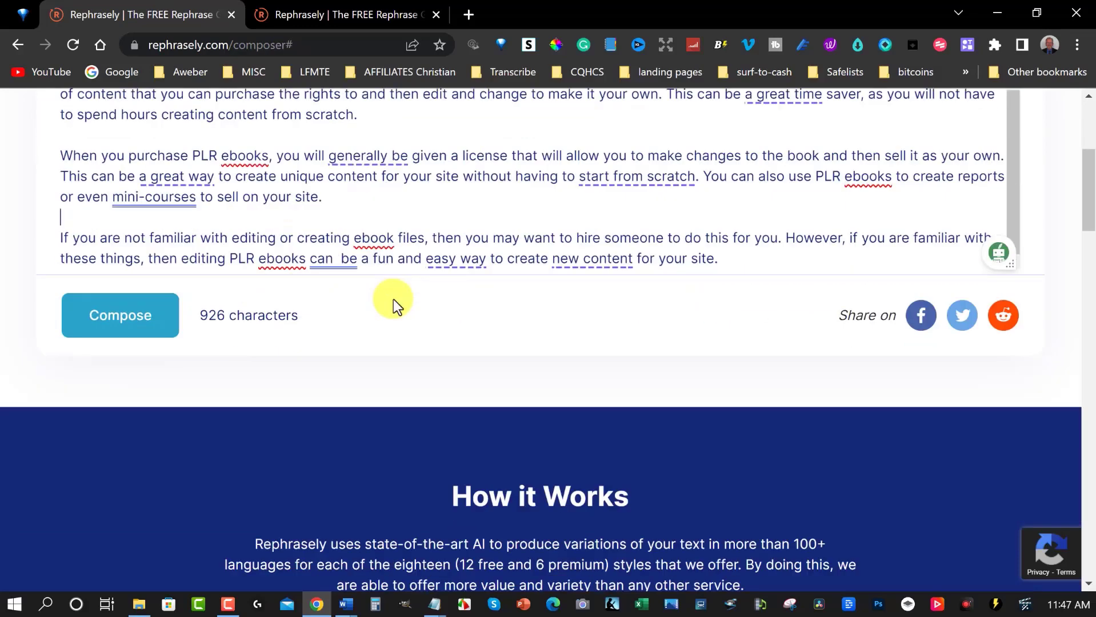
pyautogui.scroll(1, 452, 280)
pyautogui.scroll(4, 434, 289)
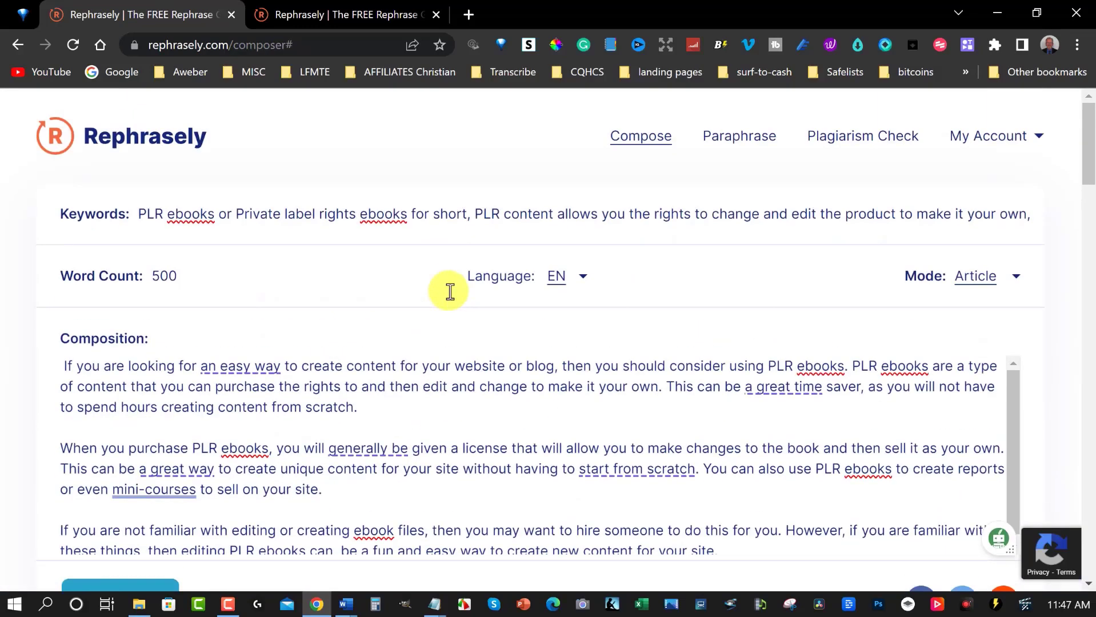
# Step: Replace the keywords with the keto weight-loss sentence, correcting "carbhidrates" to "carbohydrates"
pyautogui.tripleClick(143, 216)
pyautogui.write('k')
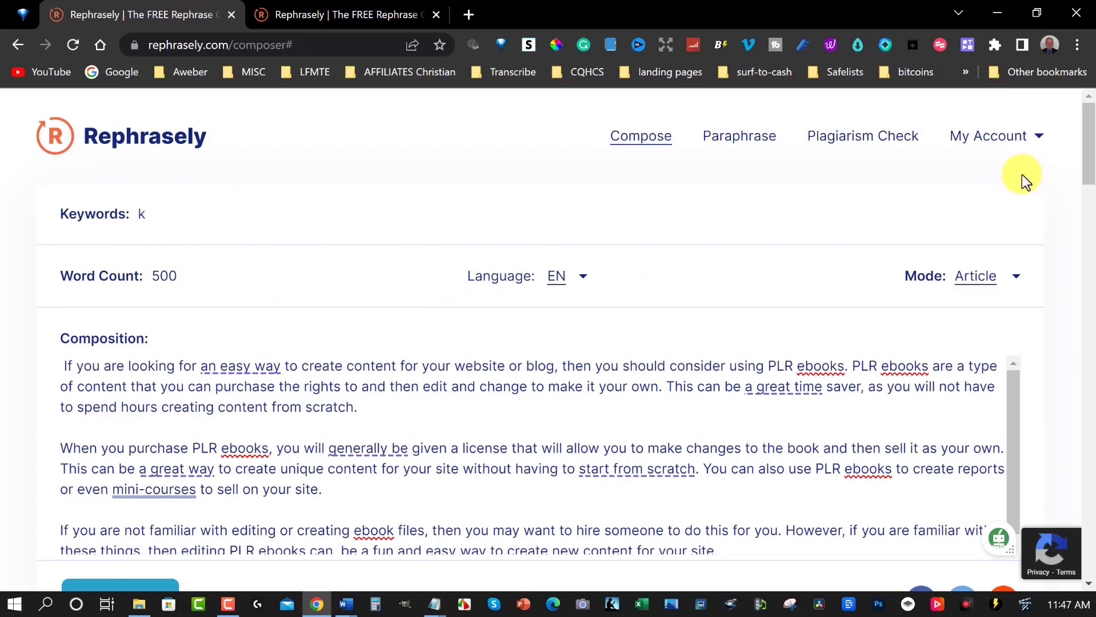
pyautogui.write('eto weight loss')
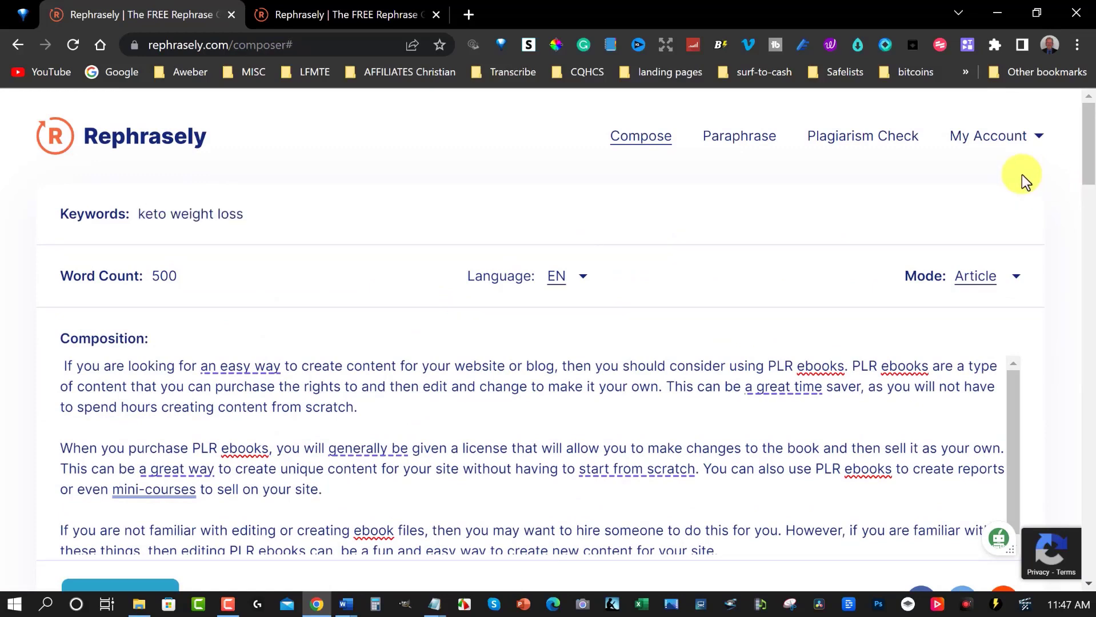
pyautogui.write(' is a powerful way to ')
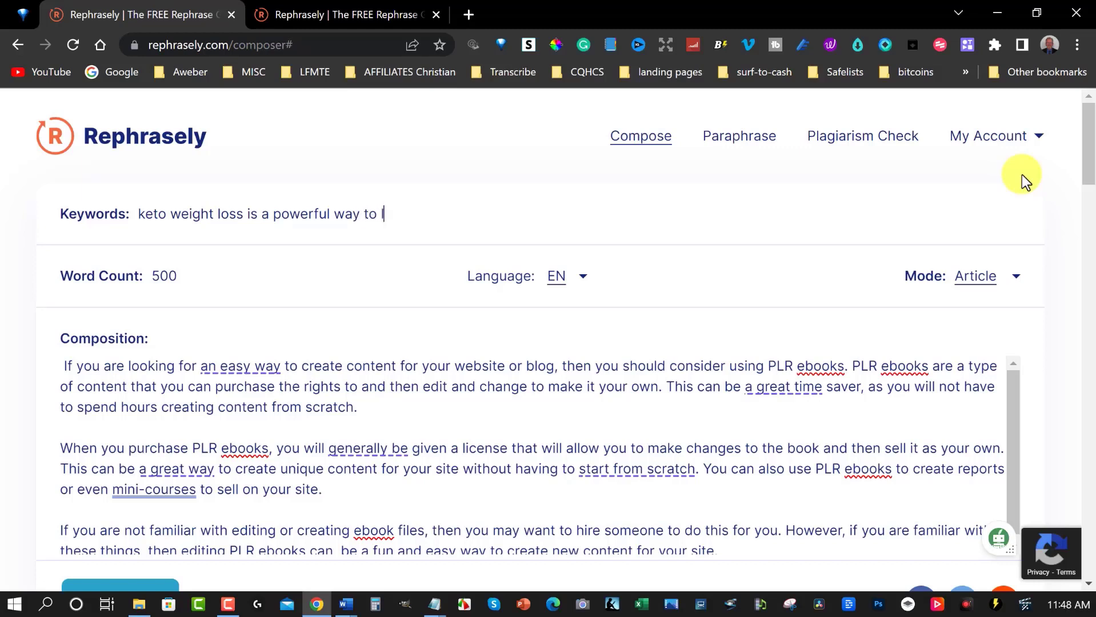
pyautogui.write('lose weight, it put you')
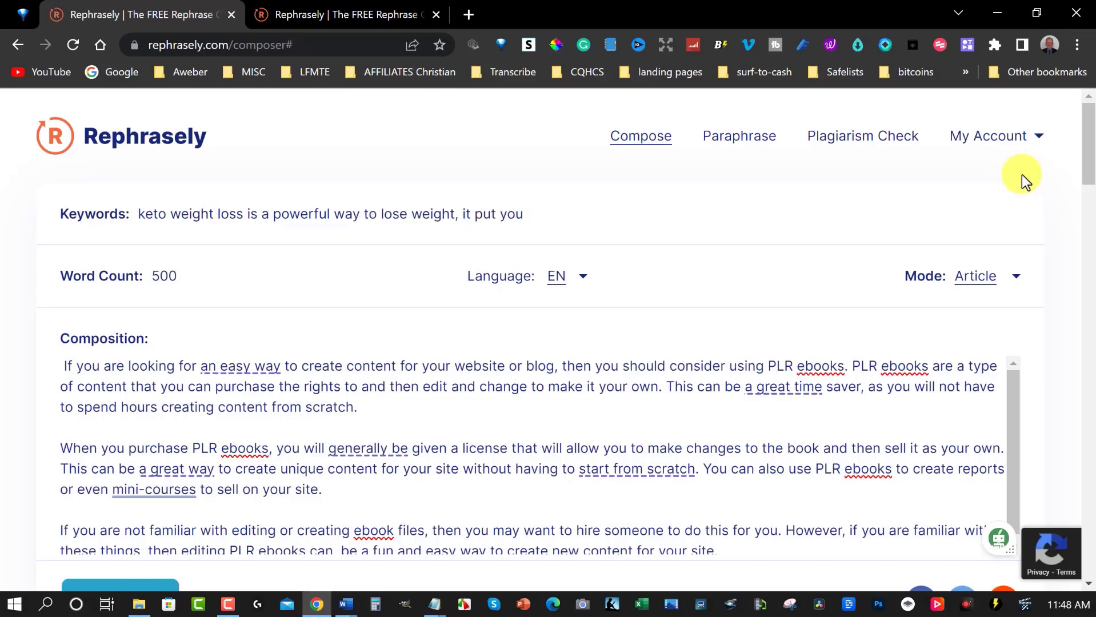
pyautogui.write(' into ketosis, which ')
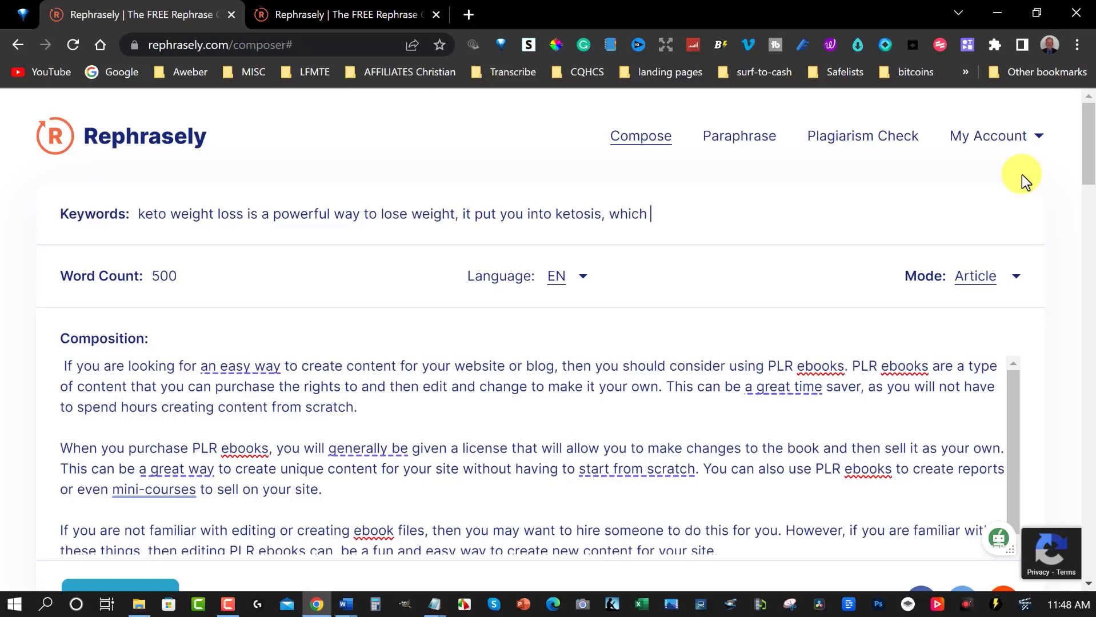
pyautogui.write('helps to lose weight, instead ')
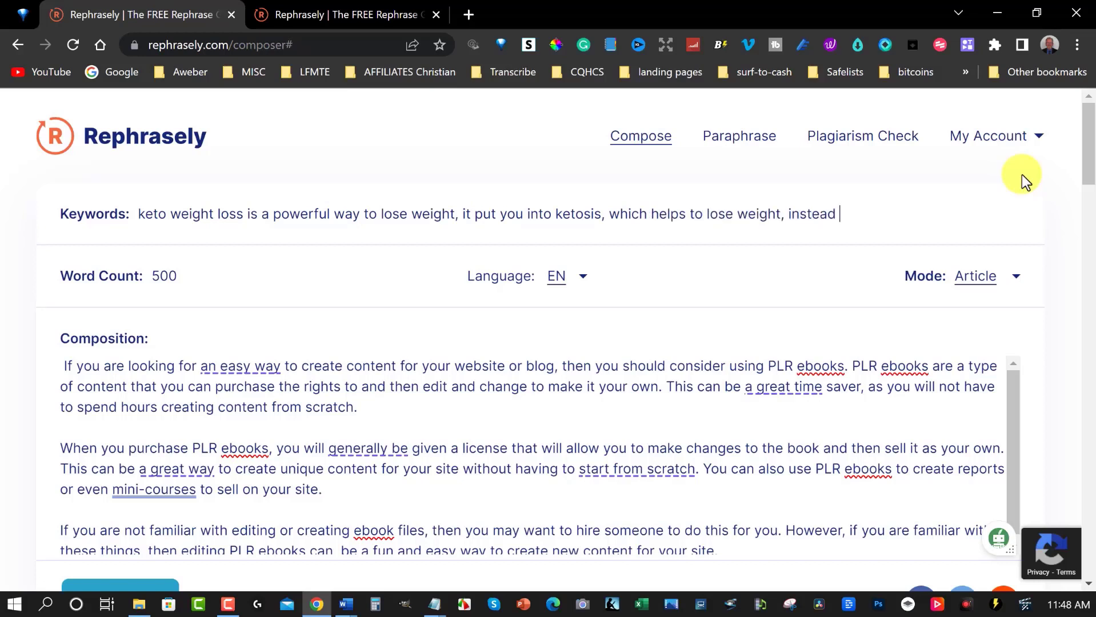
pyautogui.write('of burning carbhidrates it ')
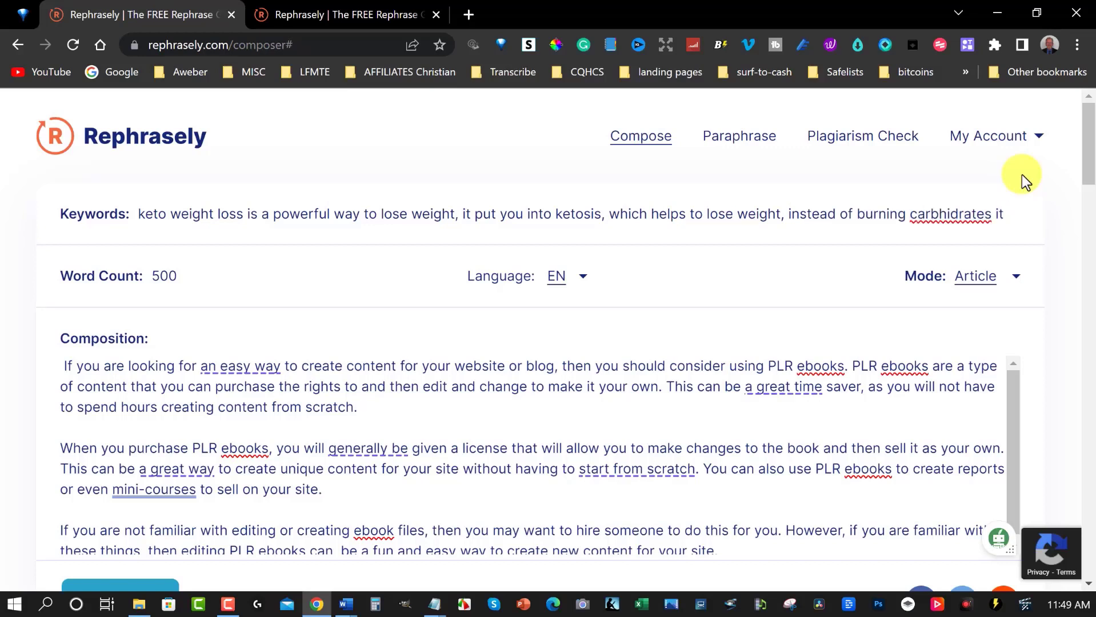
pyautogui.write('burns ketones,')
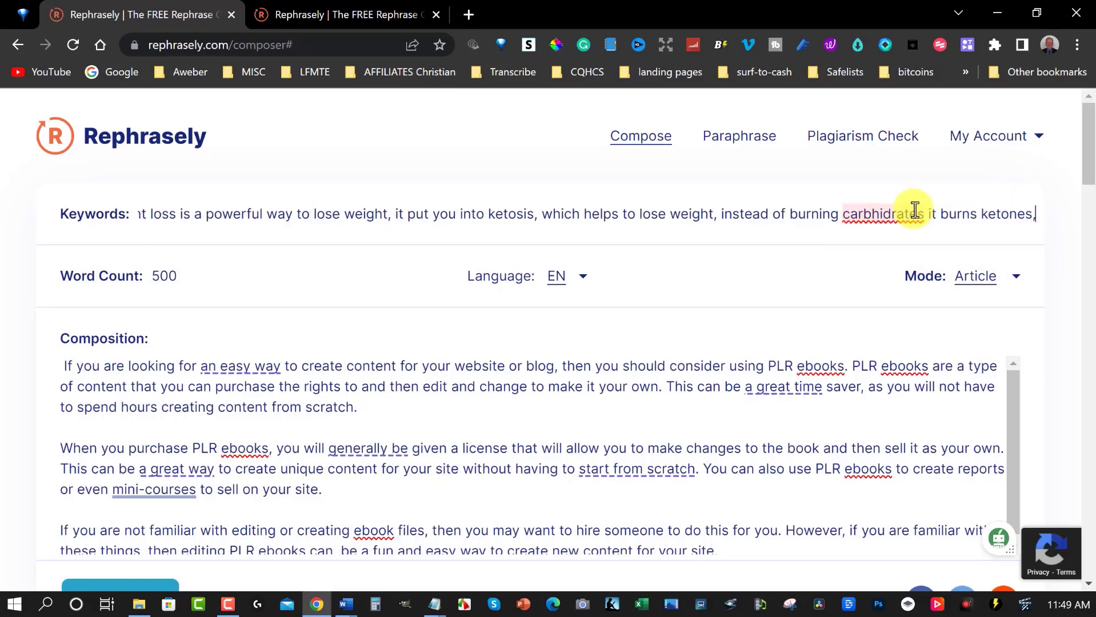
pyautogui.click(869, 213)
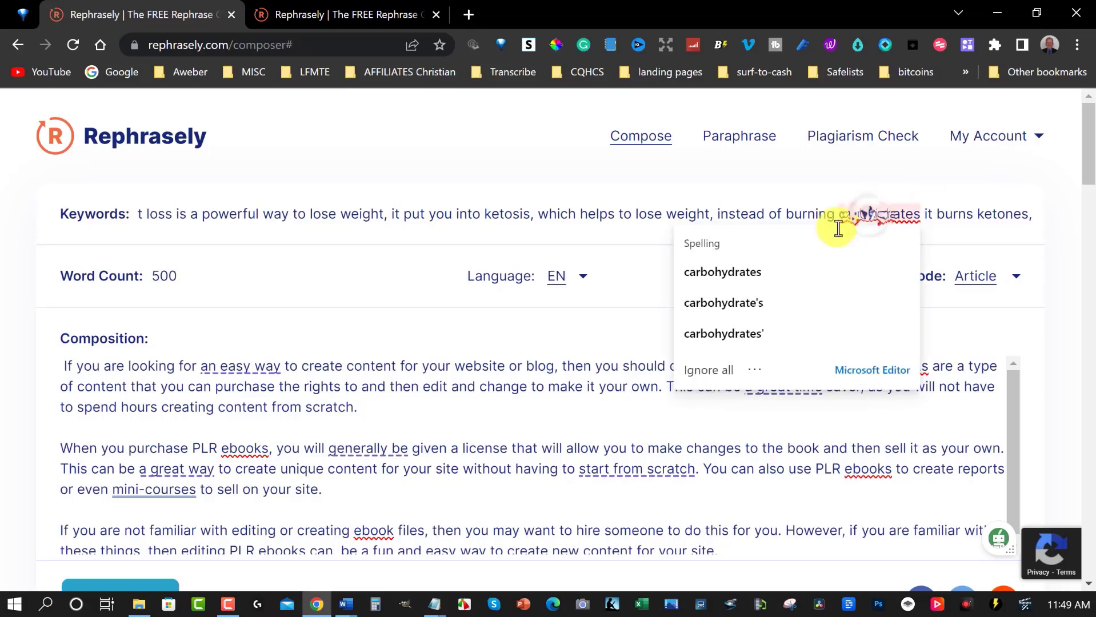
pyautogui.click(752, 279)
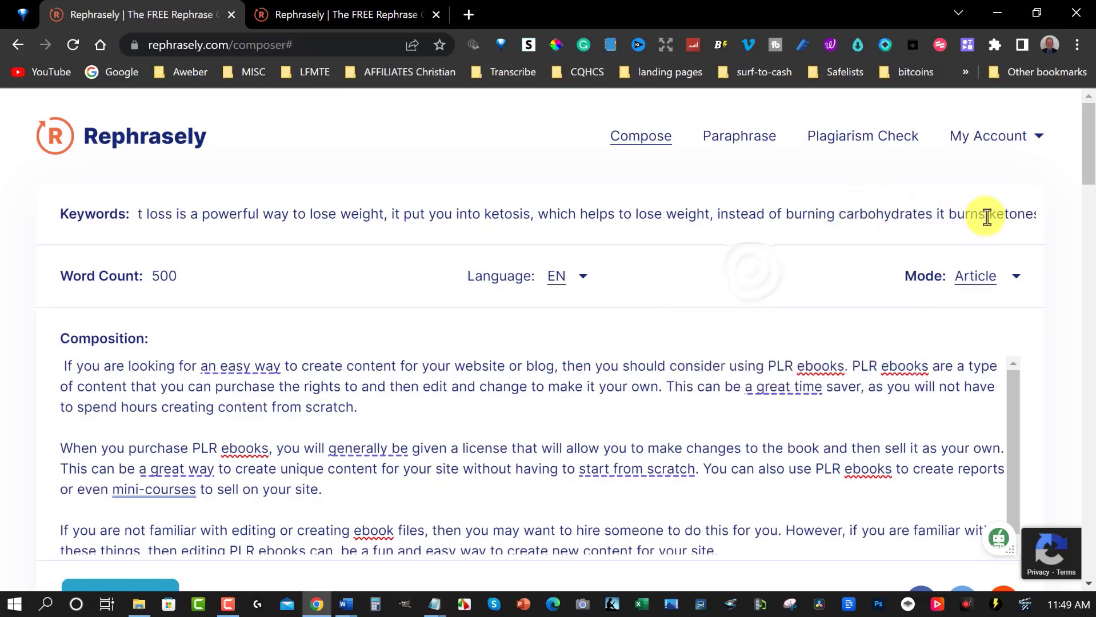
pyautogui.click(1031, 210)
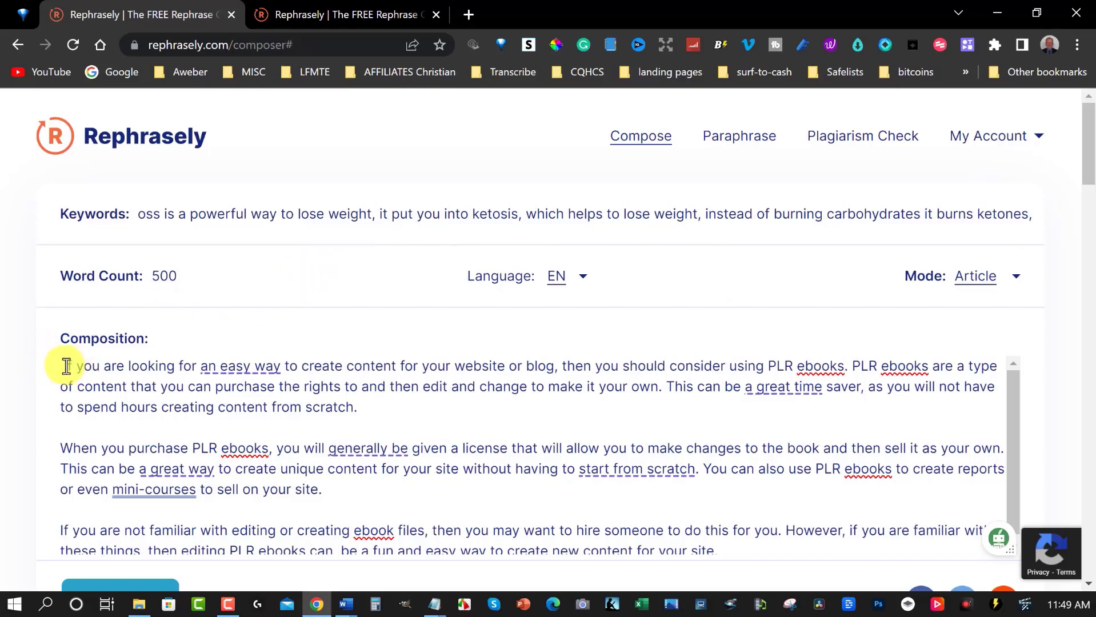
# Step: Delete the old PLR article from the Composition box and compose a new one from the keto keywords
pyautogui.moveTo(66, 366); pyautogui.dragTo(673, 428)
pyautogui.scroll(10, 294, 360)
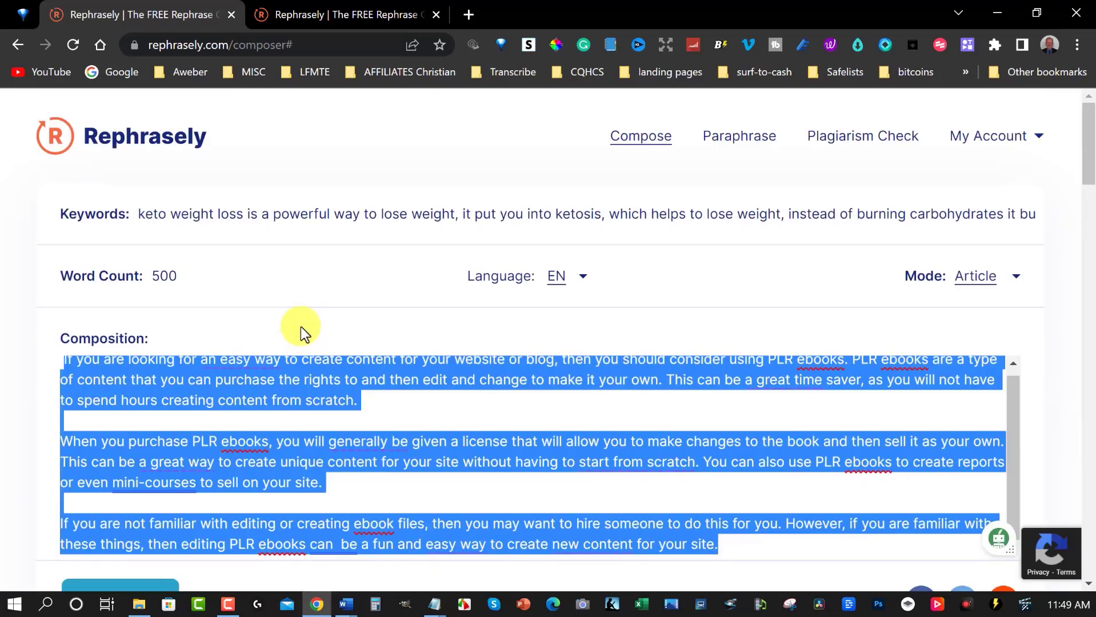
pyautogui.press('Delete')
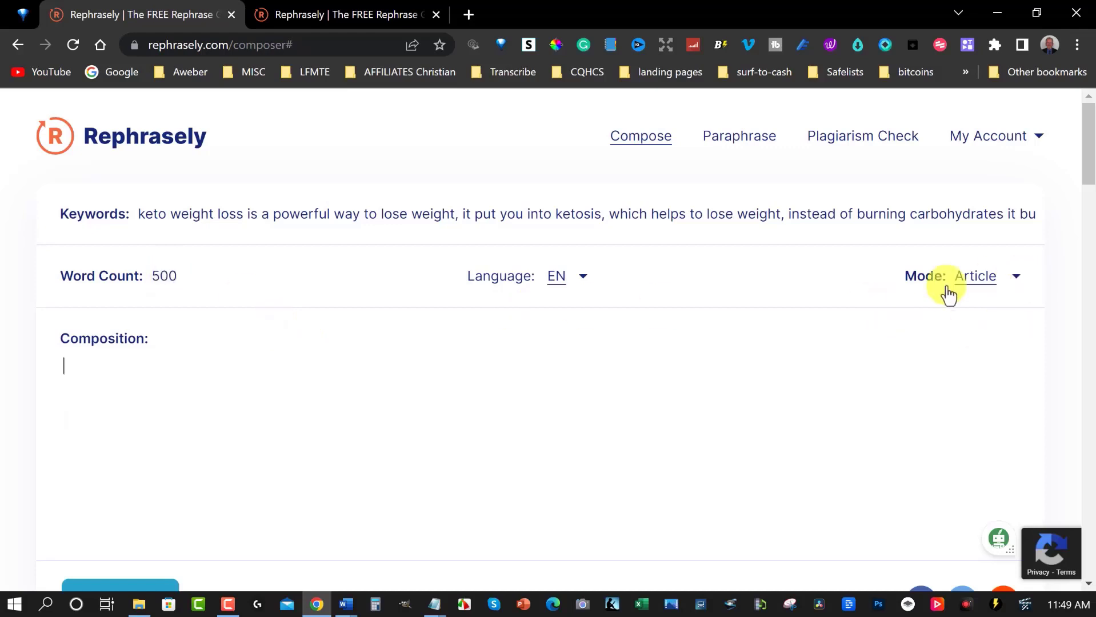
pyautogui.scroll(-3, 139, 366)
pyautogui.click(112, 480)
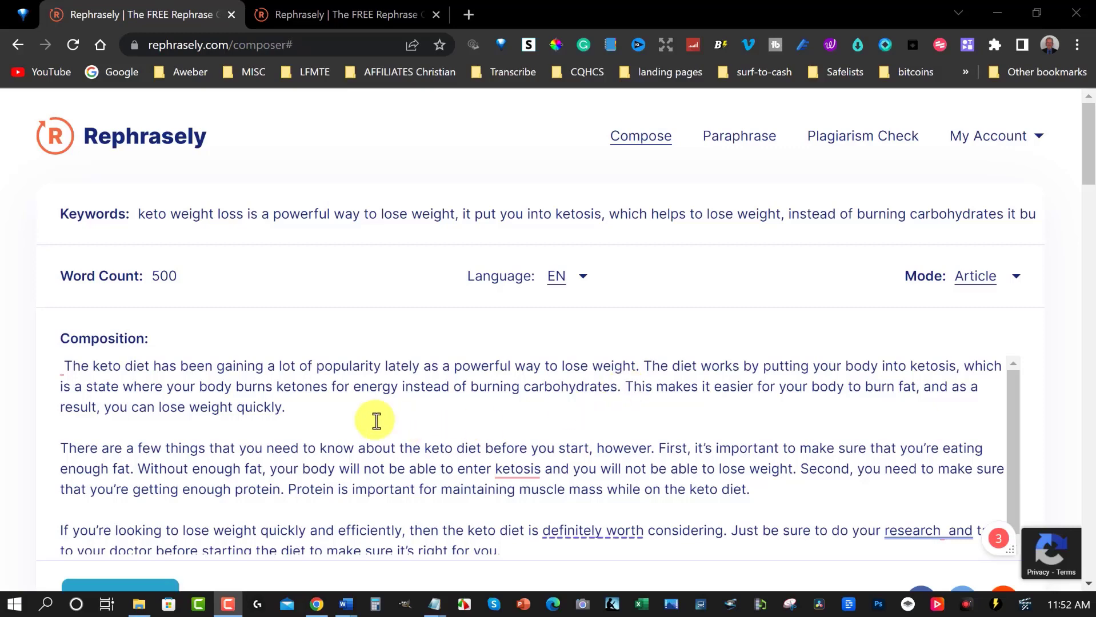
# Step: Scroll down to read the 958-character, three-paragraph keto diet article
pyautogui.scroll(-3, 377, 421)
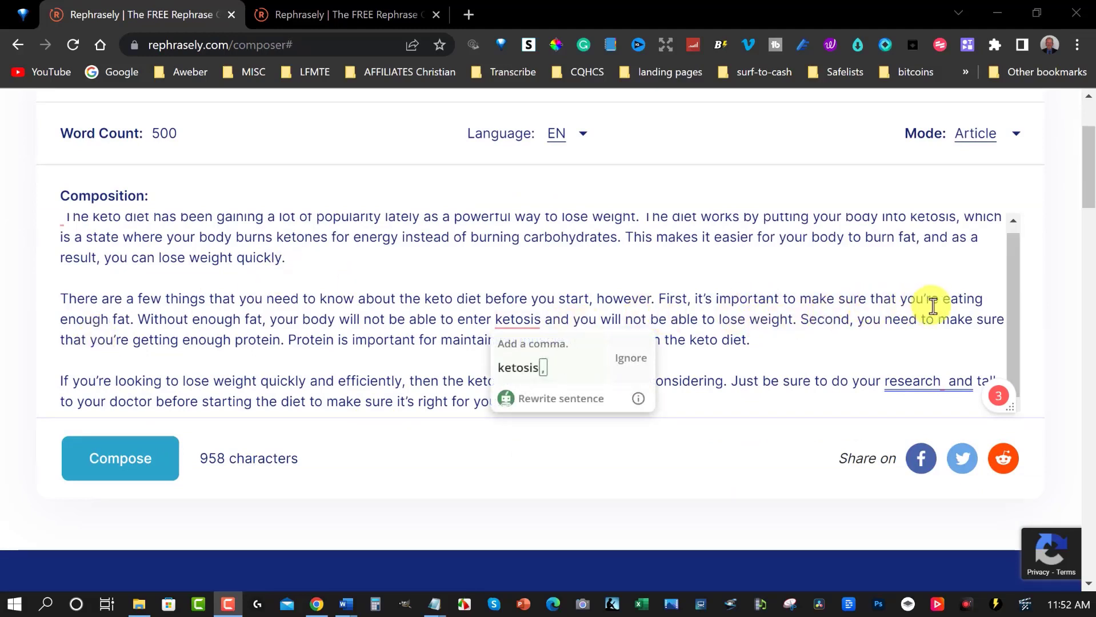
pyautogui.click(140, 319)
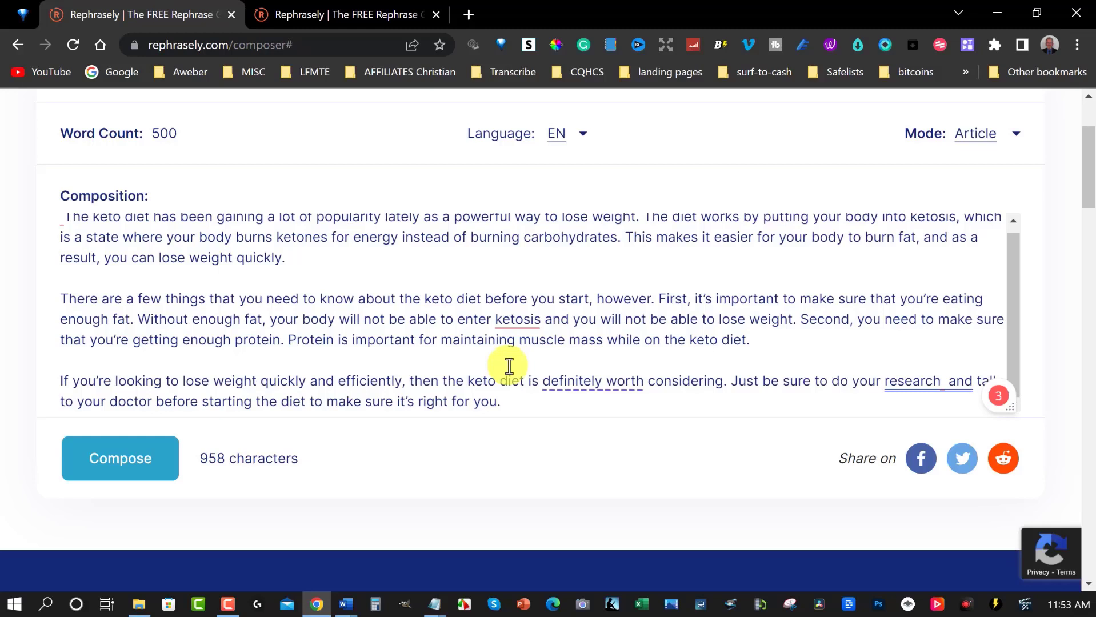
# Step: Delete the leading space before "The" at the start of the article
pyautogui.click(262, 382)
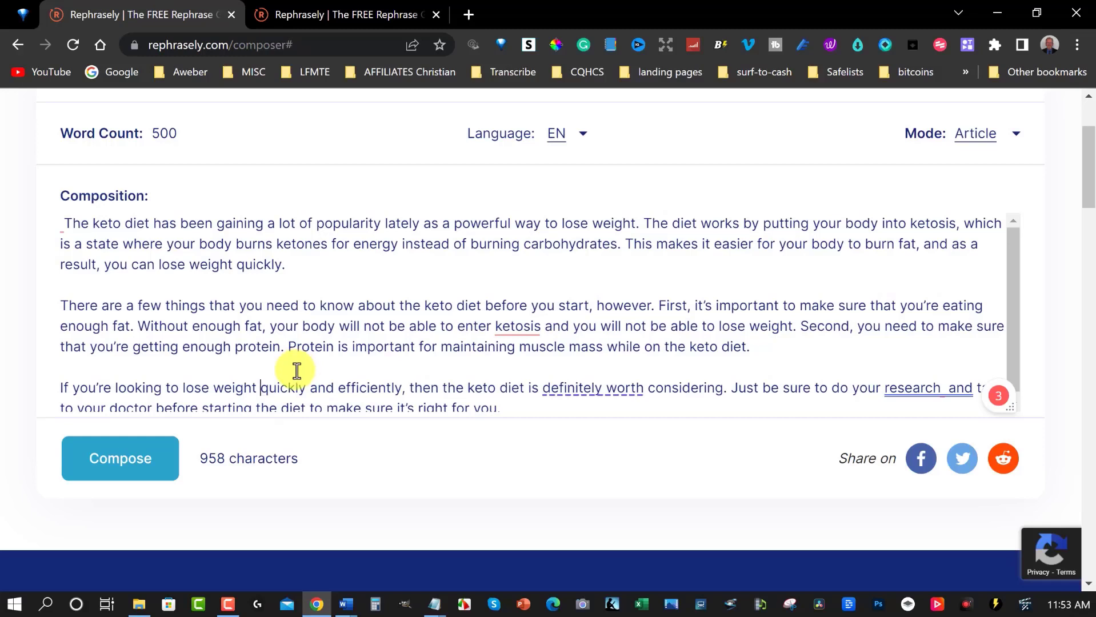
pyautogui.click(63, 224)
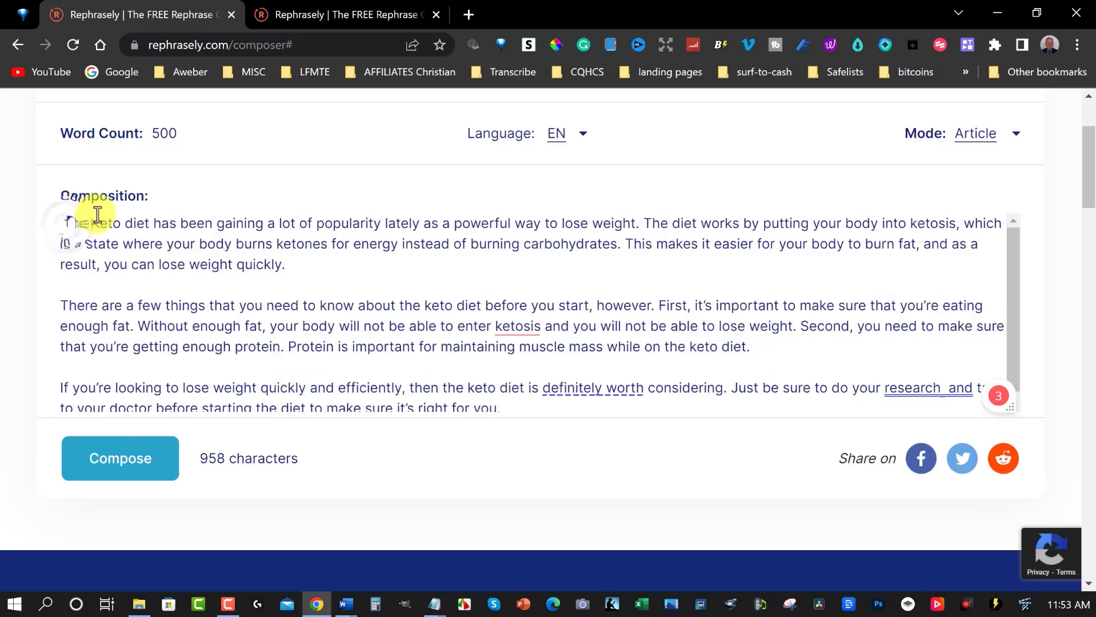
pyautogui.press('BackSpace')
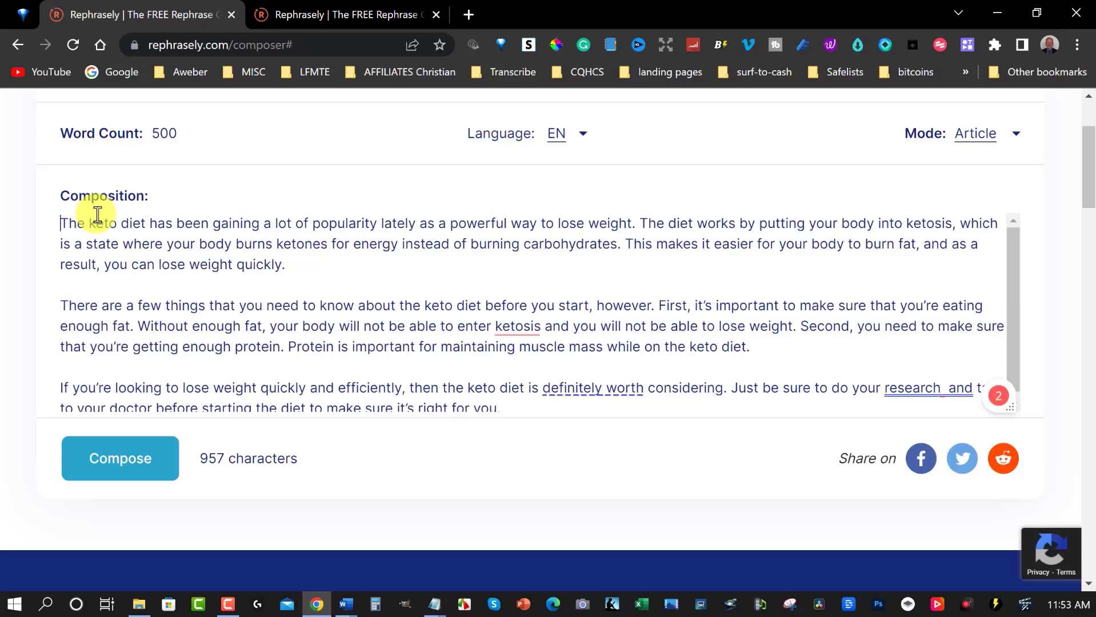
# Step: Look over the article, placing the caret at the ends of the first and second paragraphs
pyautogui.scroll(-1, 386, 266)
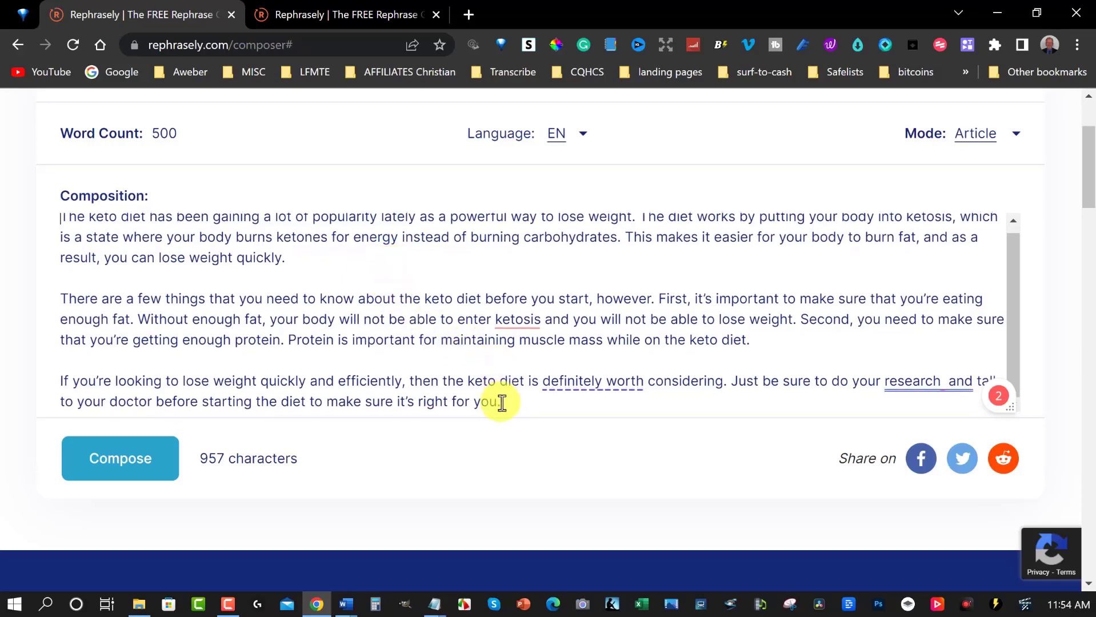
pyautogui.scroll(1, 499, 399)
pyautogui.scroll(3, 326, 332)
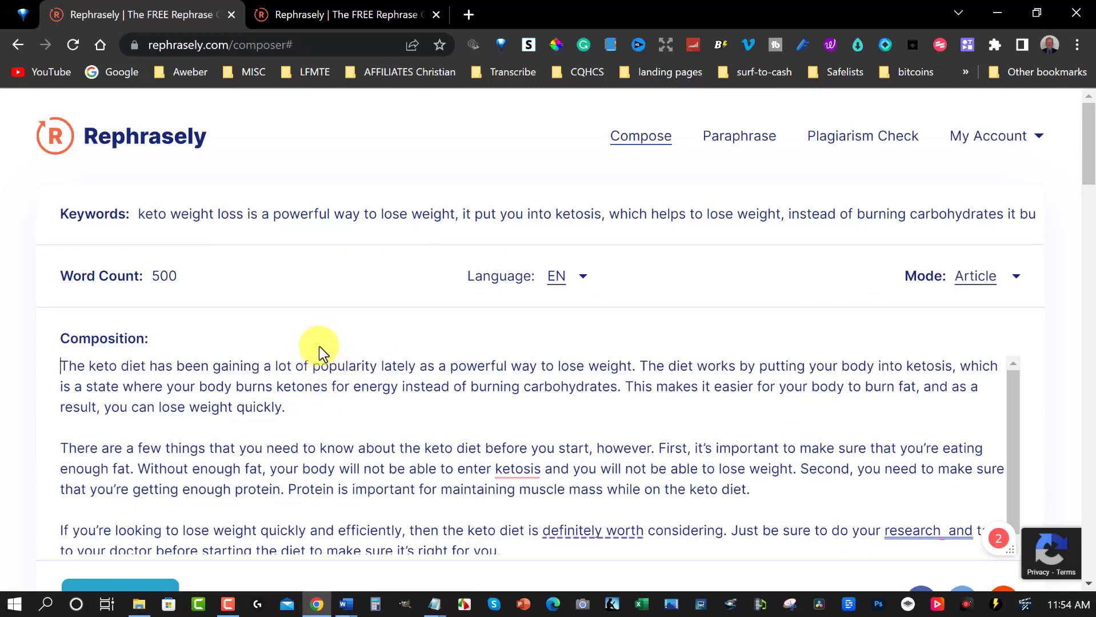
pyautogui.scroll(-3, 318, 348)
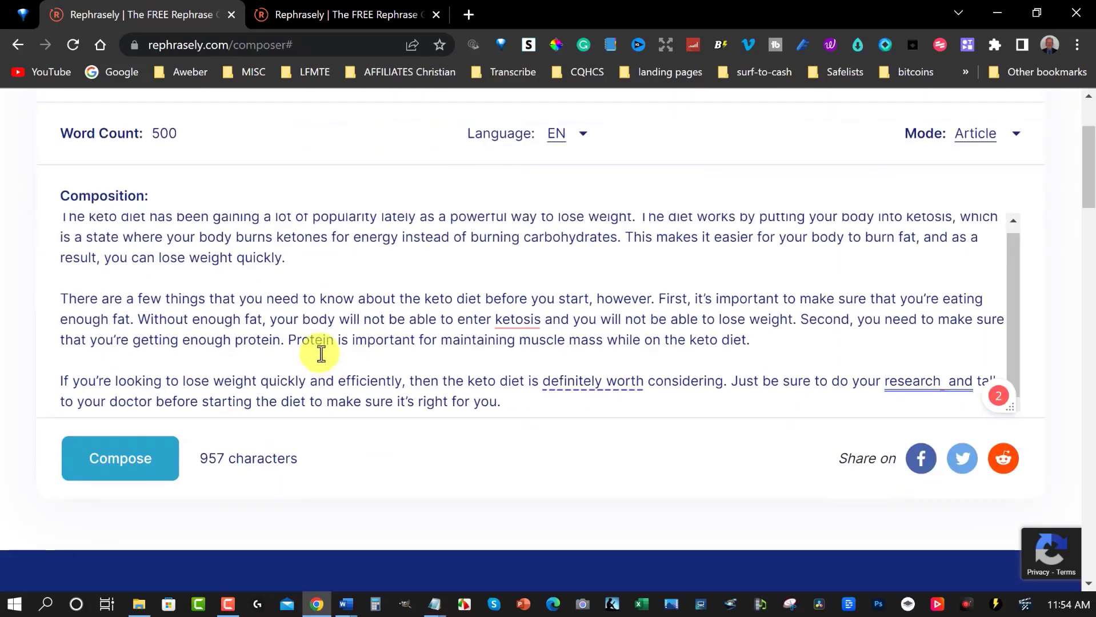
pyautogui.scroll(1, 269, 243)
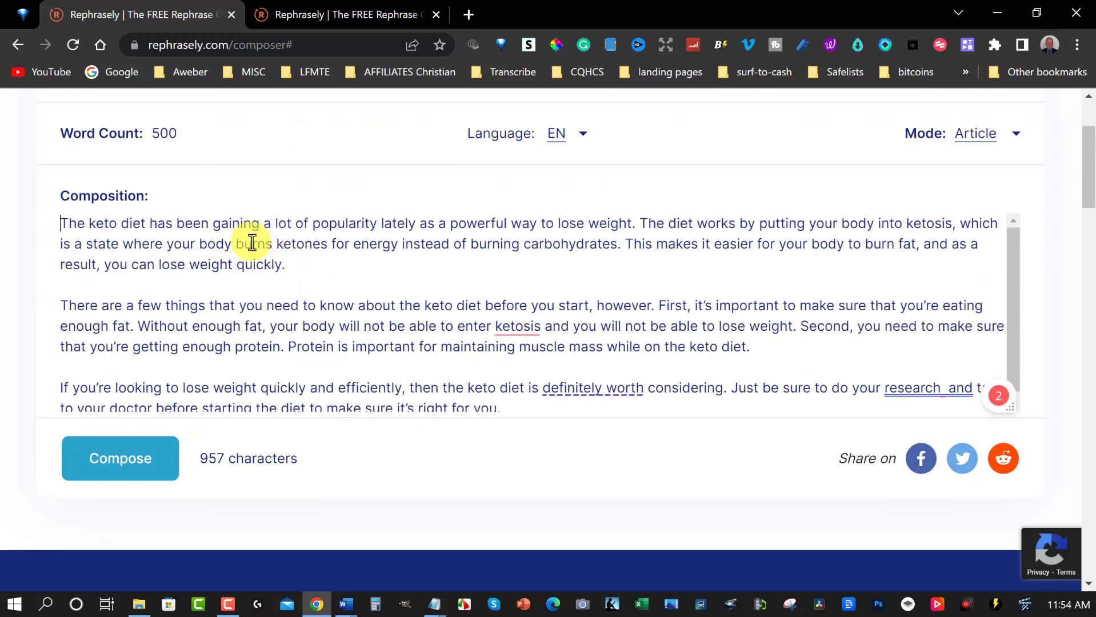
pyautogui.click(300, 265)
pyautogui.click(766, 350)
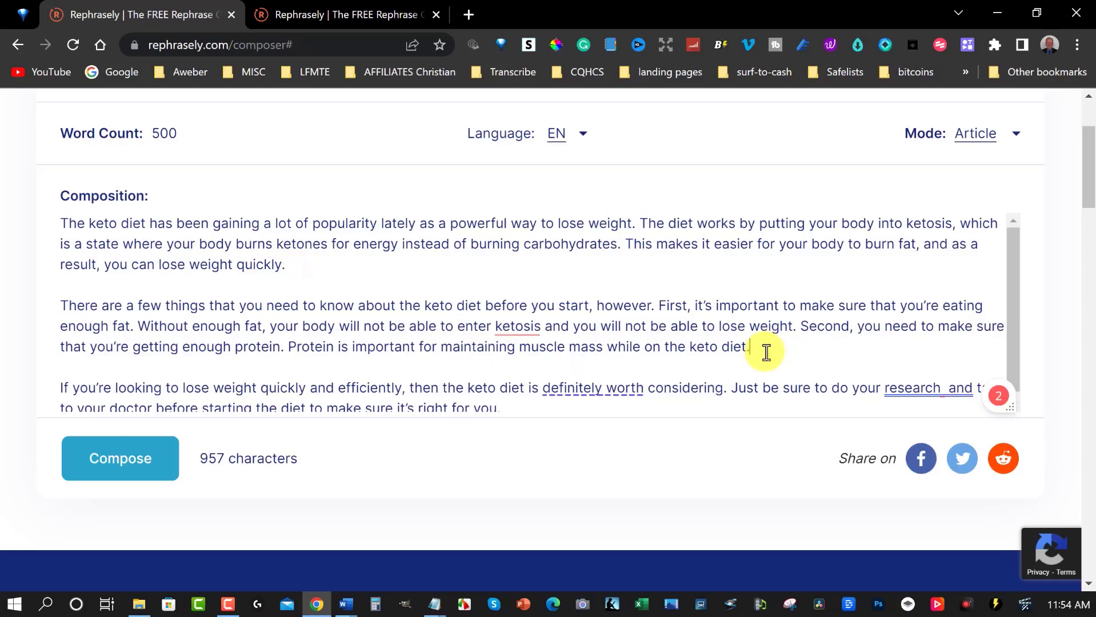
pyautogui.scroll(-1, 577, 366)
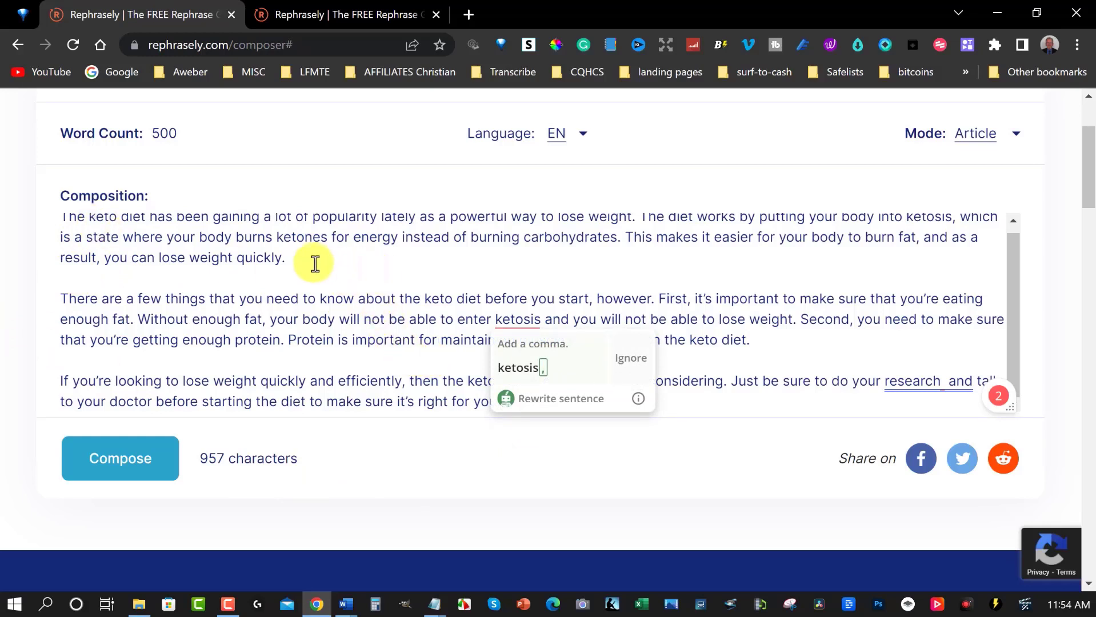
# Step: Copy the article's first paragraph, beginning "The keto diet has been gaining a lot of popularity"
pyautogui.moveTo(315, 263); pyautogui.dragTo(7, 213)
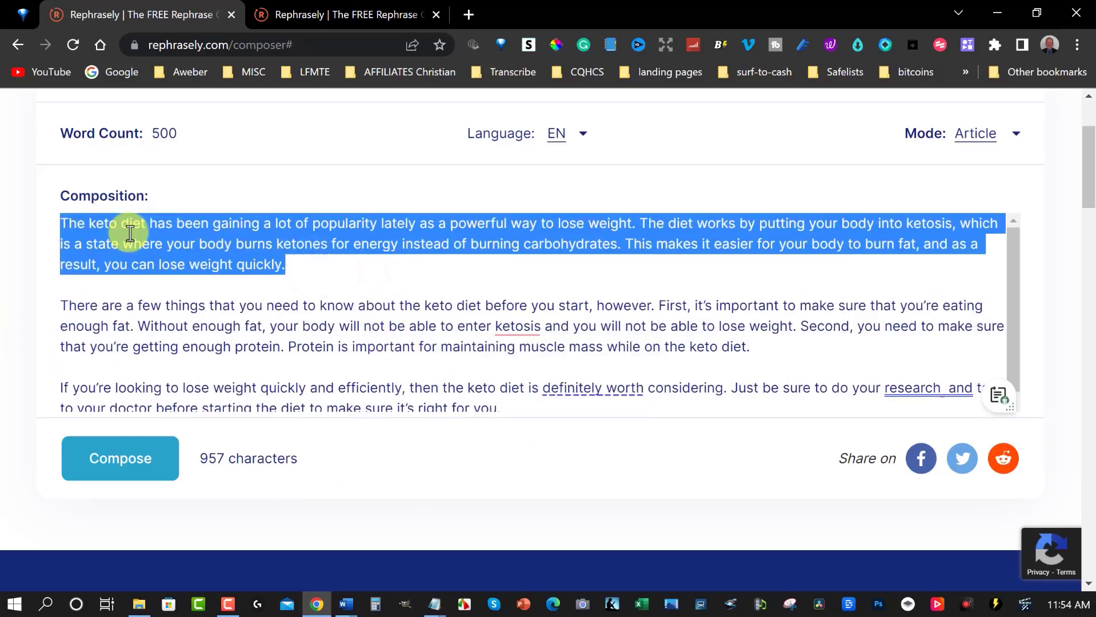
pyautogui.rightClick(174, 238)
pyautogui.click(217, 303)
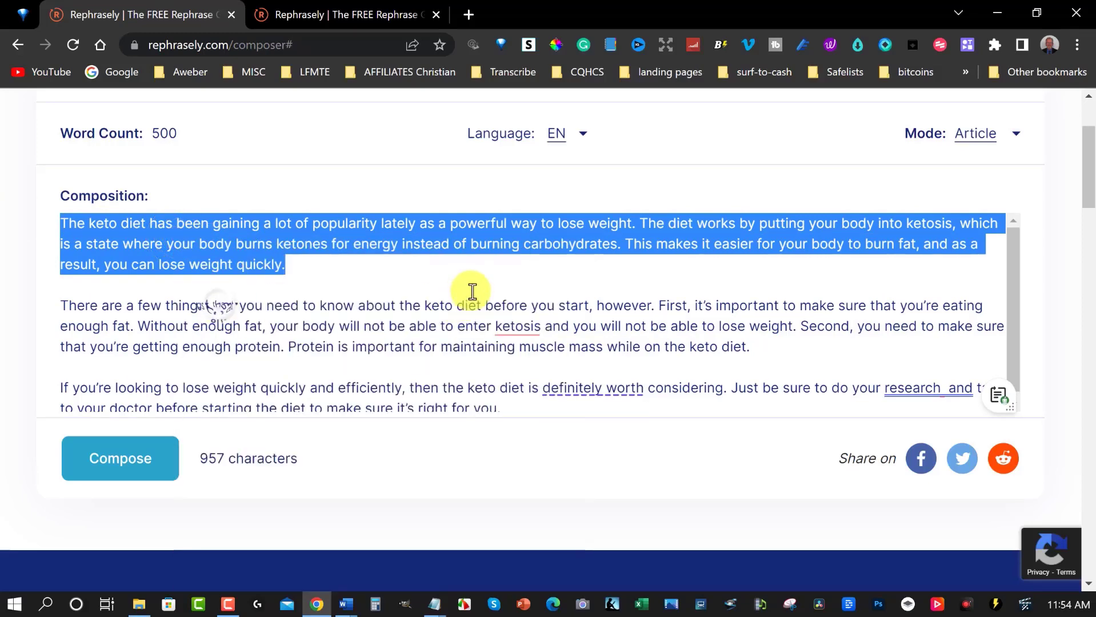
# Step: Replace the old Keywords text with the pasted first paragraph and move the caret back through it
pyautogui.scroll(2, 369, 270)
pyautogui.moveTo(140, 214); pyautogui.dragTo(1049, 219)
pyautogui.press('BackSpace')
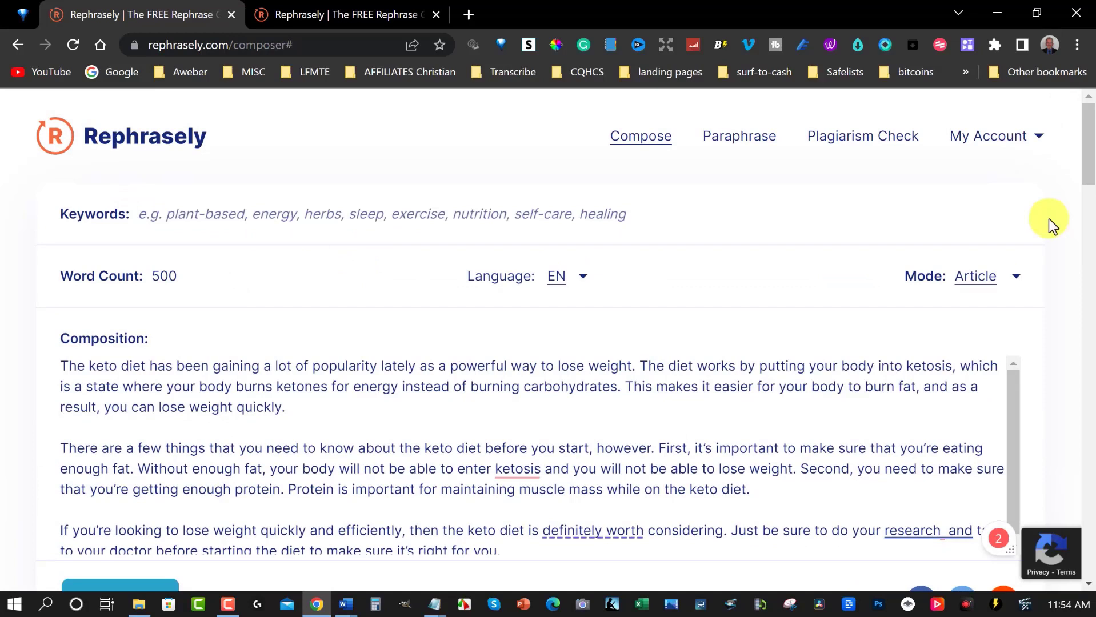
pyautogui.hotkey('ctrl', 'v')
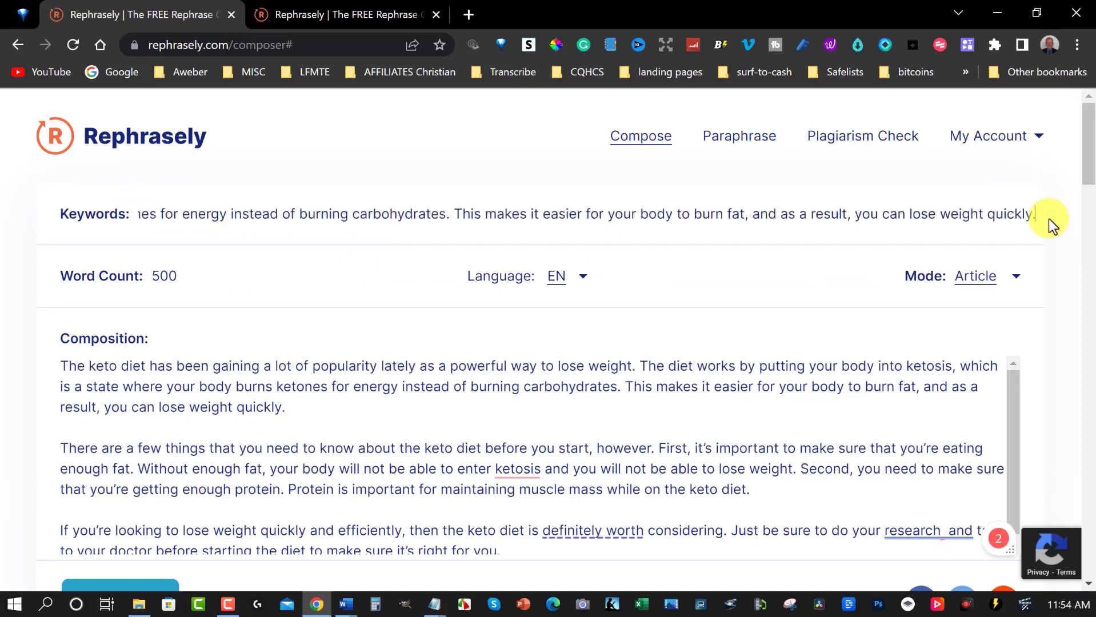
pyautogui.click(451, 213)
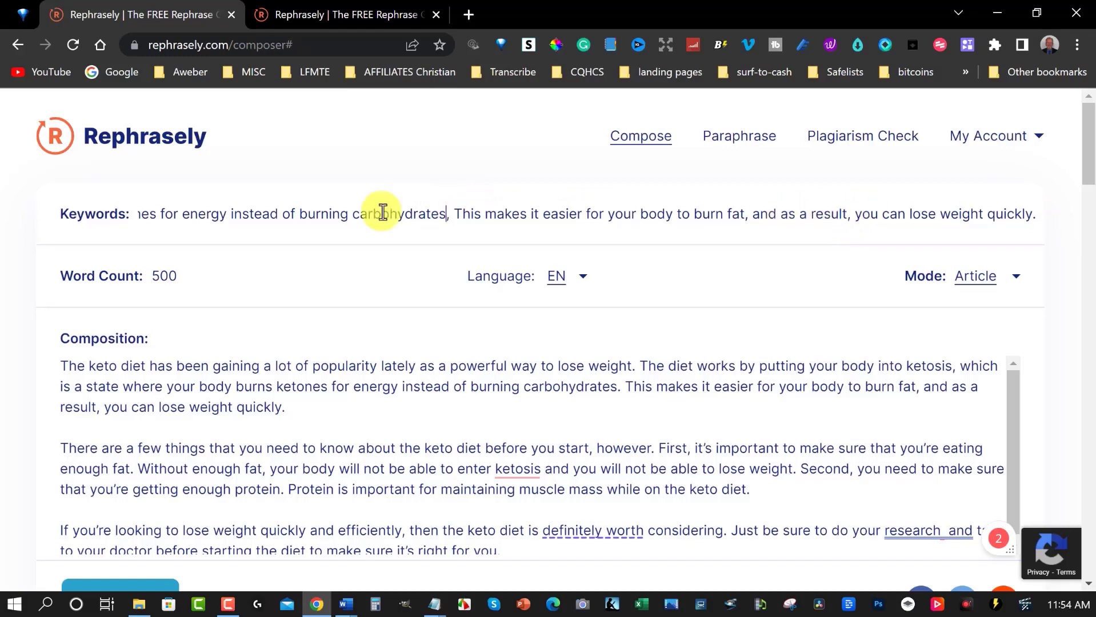
pyautogui.press('Left')
pyautogui.press('Left')
pyautogui.press('Left')
pyautogui.press('Left')
pyautogui.press('Left')
pyautogui.press('Left')
pyautogui.press('Left')
pyautogui.press('Left')
pyautogui.press('Left')
pyautogui.press('Left')
pyautogui.press('Left')
pyautogui.press('Left')
pyautogui.press('Left')
pyautogui.press('Left')
pyautogui.press('Left')
pyautogui.press('Left')
pyautogui.press('Left')
pyautogui.press('Left')
pyautogui.press('Left')
pyautogui.press('Left')
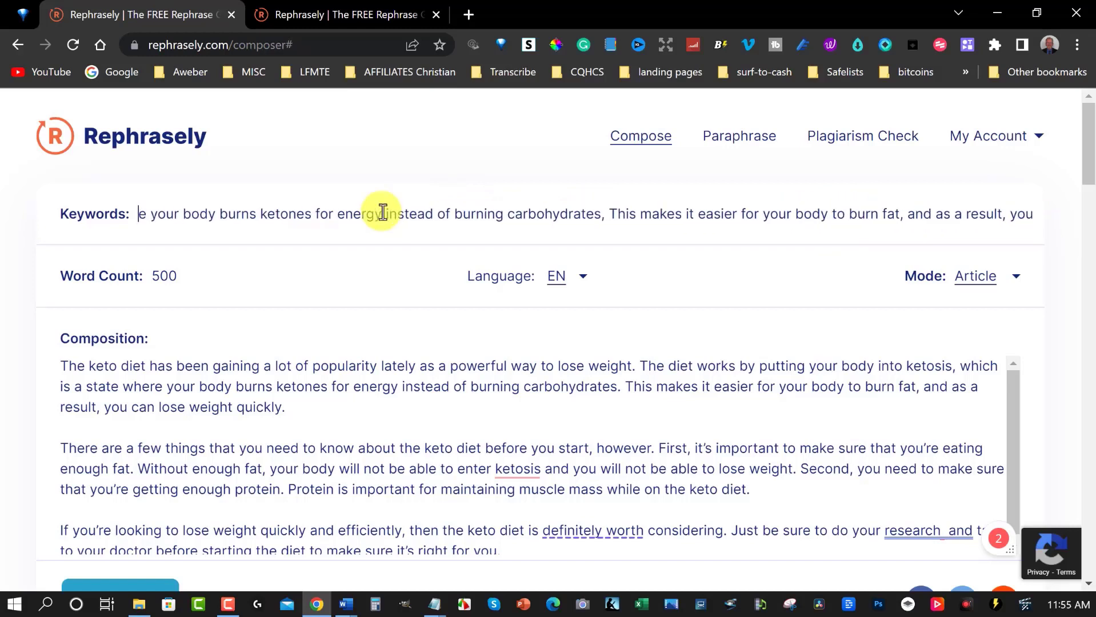
pyautogui.press('Left')
pyautogui.press('Left')
pyautogui.press('Left')
pyautogui.press('Left')
pyautogui.press('Left')
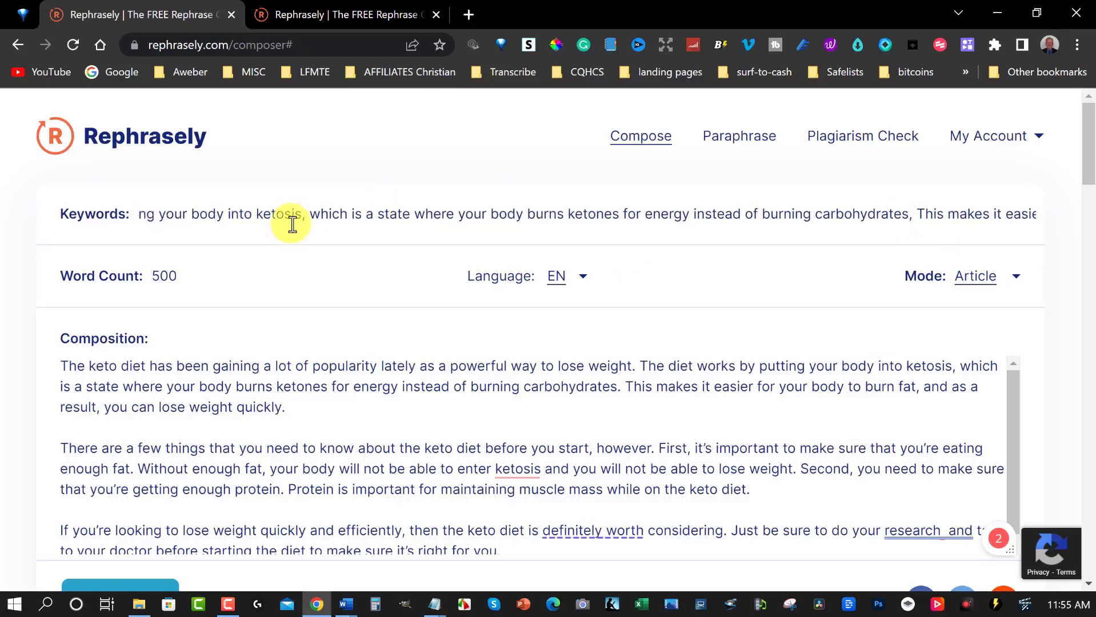
pyautogui.press('Left')
pyautogui.press('Left')
pyautogui.press('Left')
pyautogui.press('Left')
pyautogui.press('Left')
pyautogui.press('Left')
pyautogui.press('Left')
pyautogui.press('Left')
pyautogui.press('Left')
pyautogui.press('Left')
pyautogui.press('Left')
pyautogui.press('Left')
pyautogui.press('Left')
pyautogui.press('Left')
pyautogui.press('Left')
pyautogui.press('Left')
pyautogui.press('Left')
pyautogui.press('Left')
pyautogui.press('Left')
pyautogui.press('Left')
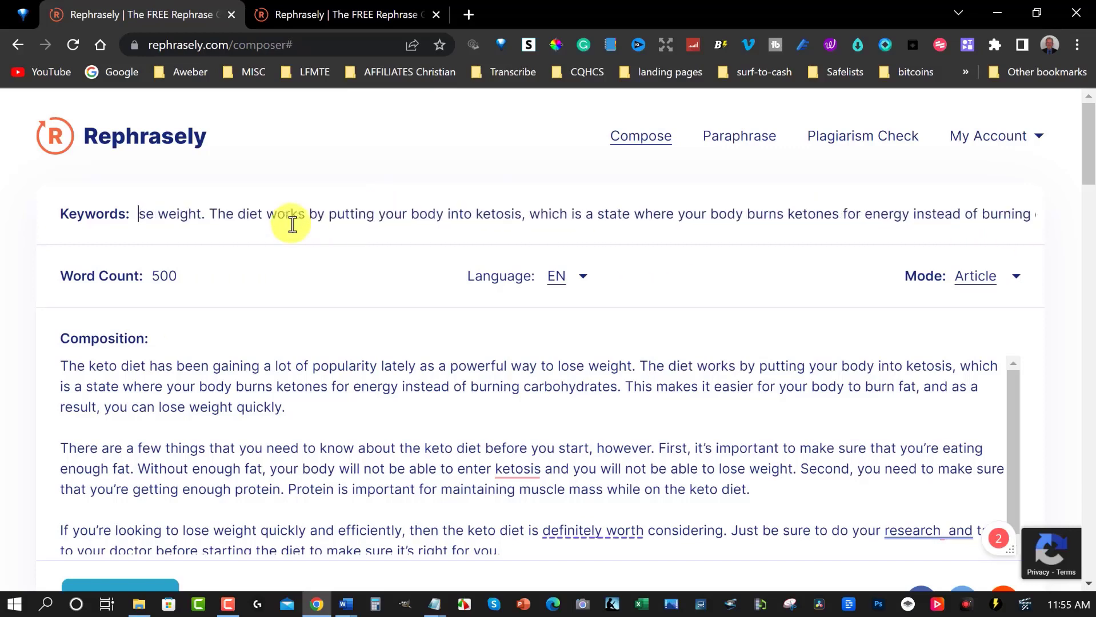
pyautogui.press('Left')
pyautogui.press('Left')
pyautogui.press('Left')
pyautogui.press('Left')
pyautogui.press('Left')
pyautogui.press('Left')
pyautogui.press('Left')
pyautogui.press('Left')
pyautogui.press('Left')
pyautogui.press('Left')
pyautogui.press('Left')
pyautogui.press('Left')
pyautogui.press('Left')
pyautogui.press('Left')
pyautogui.press('Left')
pyautogui.press('Left')
pyautogui.press('Left')
pyautogui.press('Left')
pyautogui.press('Left')
pyautogui.press('Left')
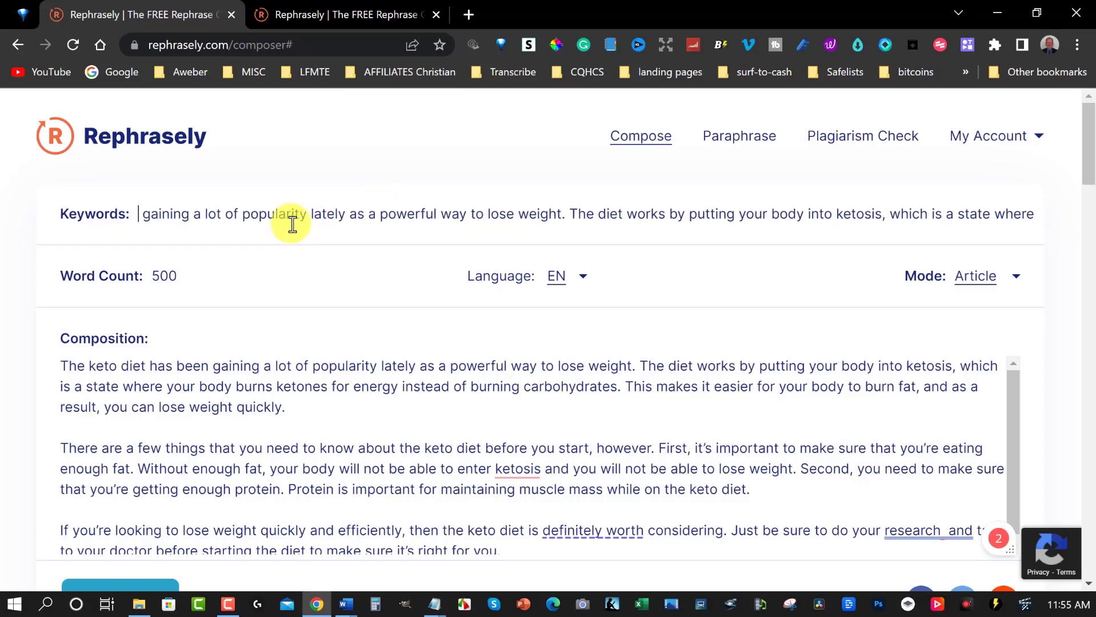
pyautogui.press('Left')
pyautogui.press('Left')
pyautogui.press('Left')
pyautogui.press('Left')
pyautogui.press('Left')
pyautogui.press('Left')
pyautogui.press('Left')
pyautogui.press('Left')
pyautogui.press('Left')
pyautogui.press('Left')
pyautogui.press('Left')
pyautogui.press('Left')
pyautogui.press('Left')
pyautogui.press('Left')
pyautogui.press('Left')
pyautogui.press('Left')
pyautogui.press('Left')
pyautogui.press('Left')
pyautogui.press('Left')
pyautogui.press('Left')
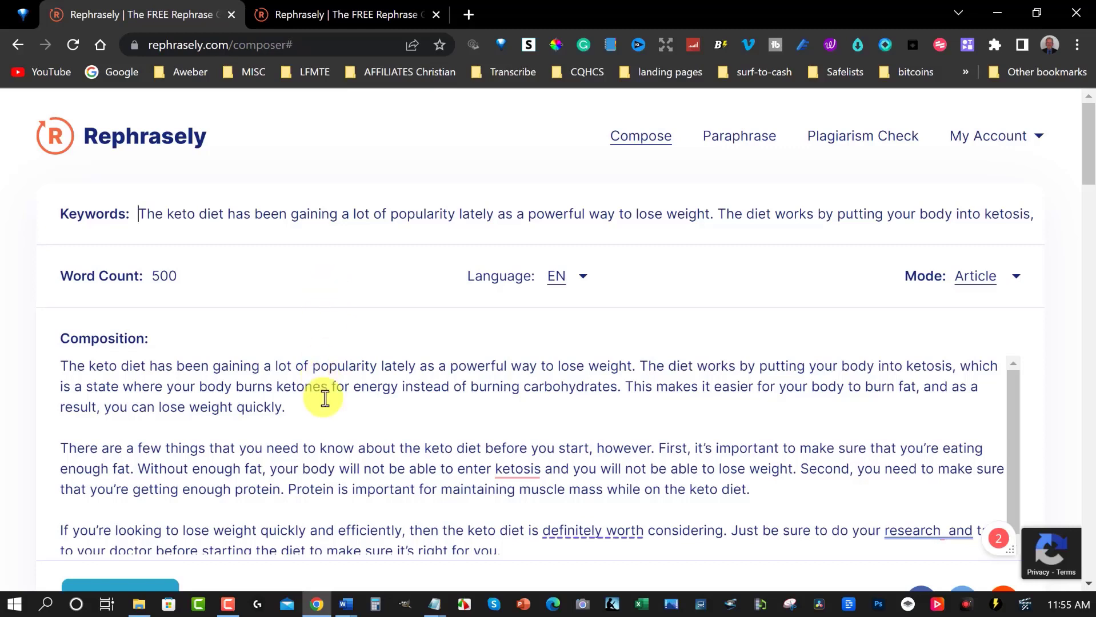
pyautogui.scroll(-1, 346, 366)
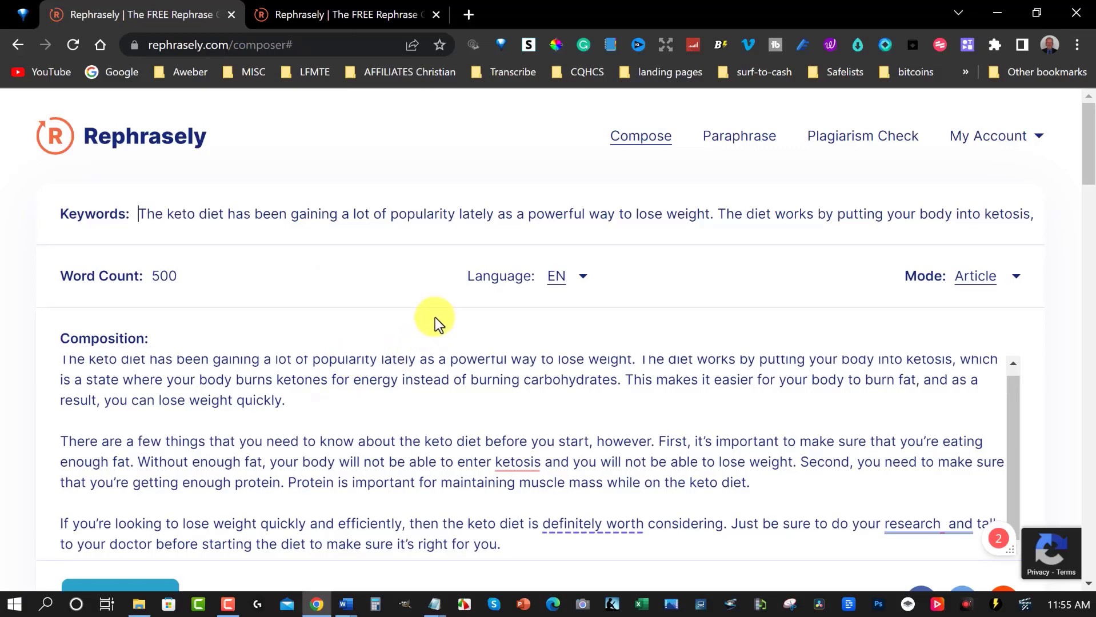
pyautogui.click(350, 9)
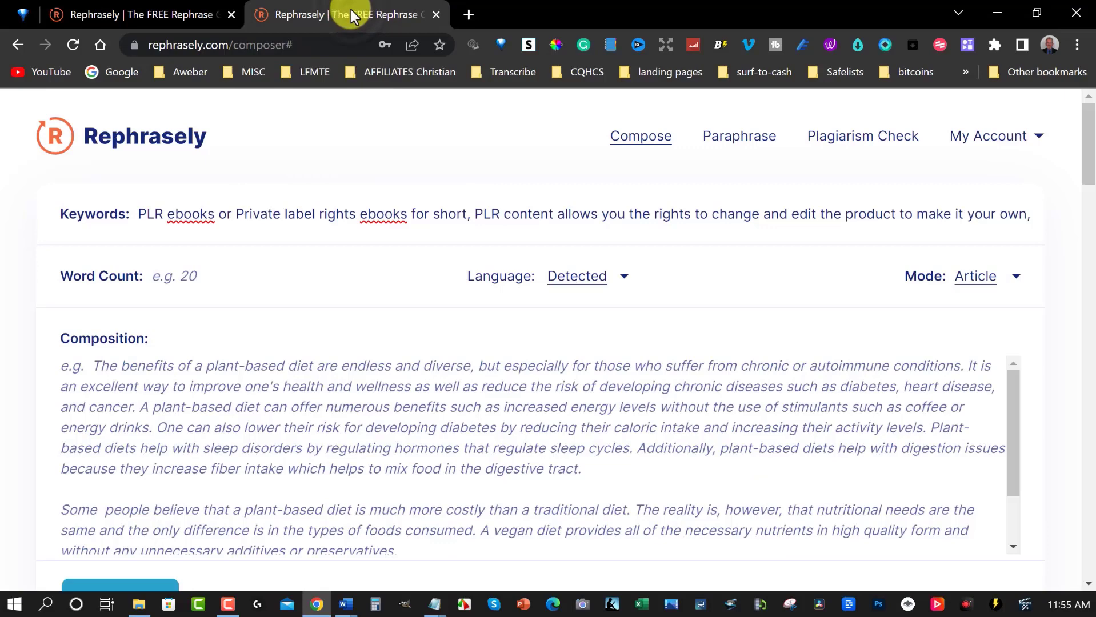
pyautogui.click(104, 13)
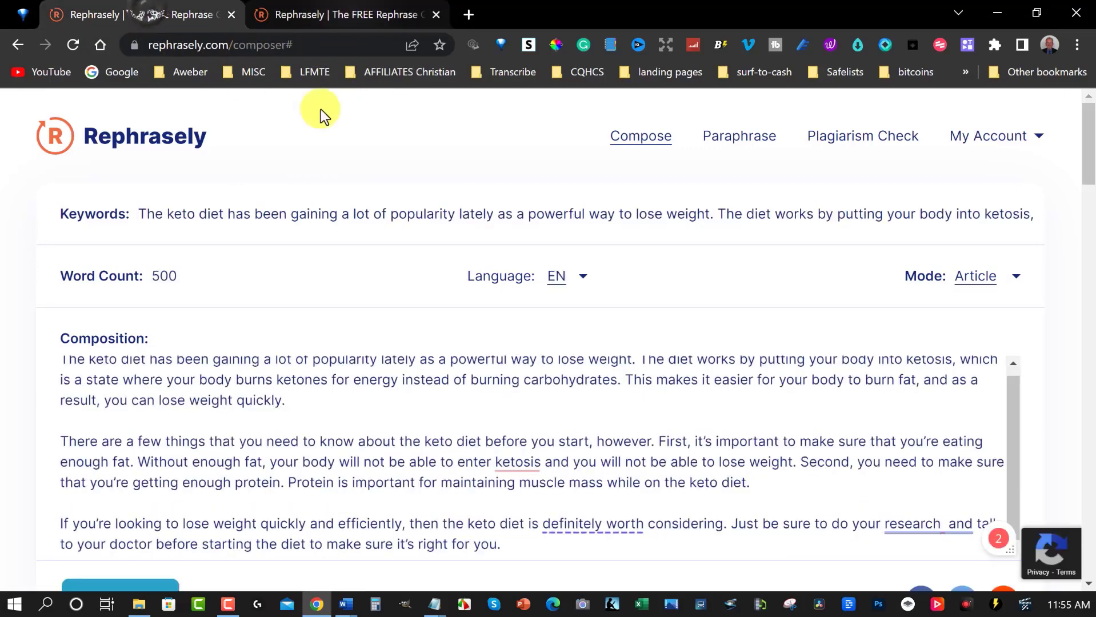